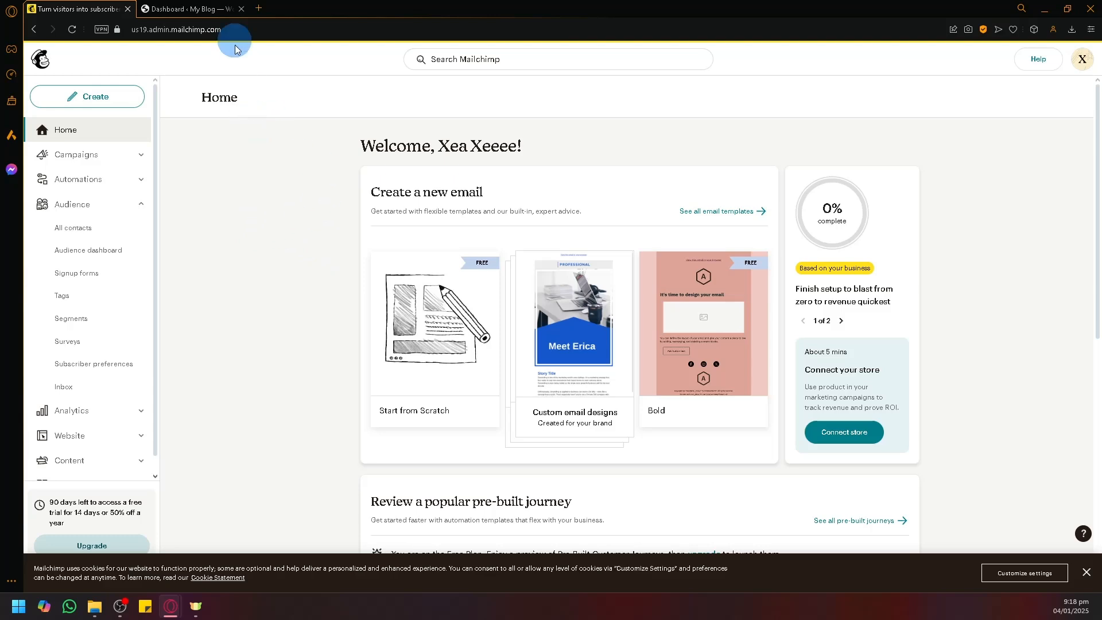
# Step: Go to Mailchimp's Account & billing > Extras > API keys page listing the Wordpress key
pyautogui.click(169, 9)
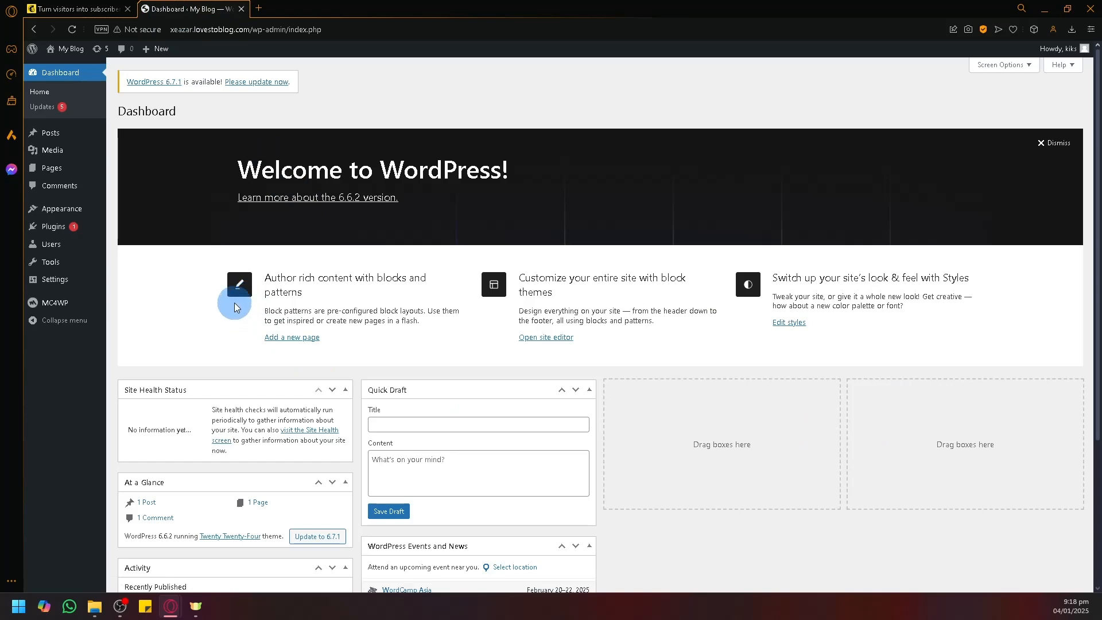
pyautogui.click(76, 8)
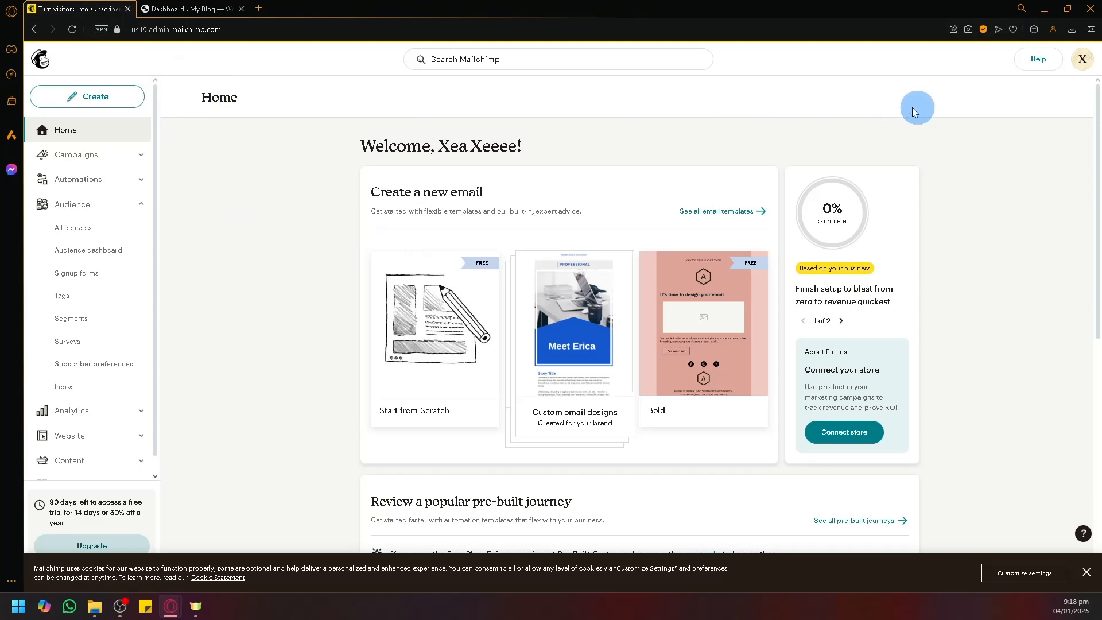
pyautogui.click(1090, 66)
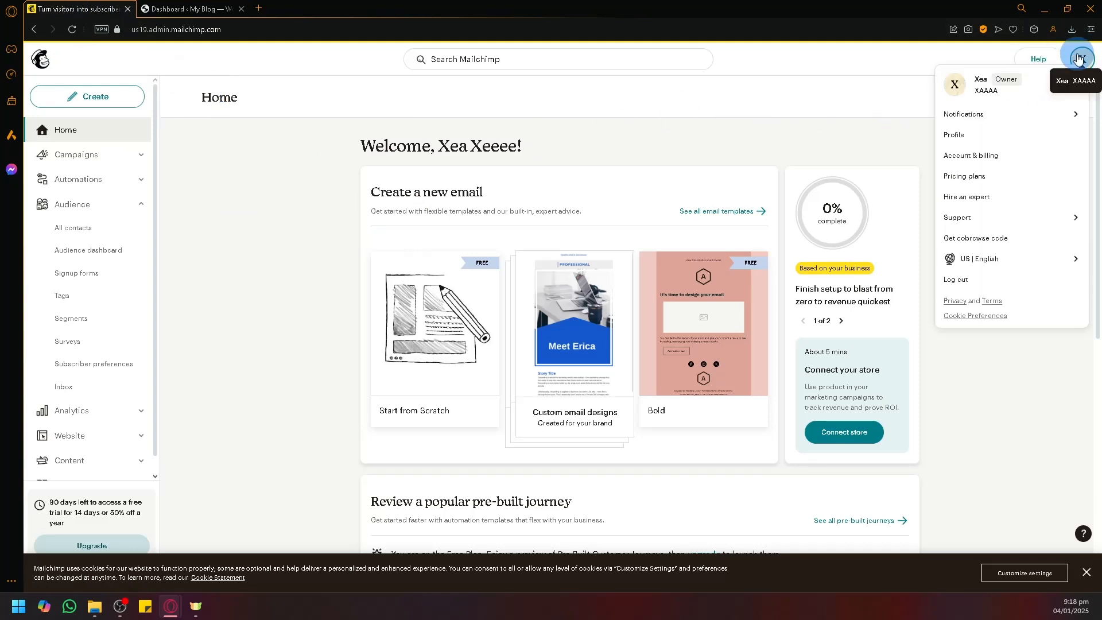
pyautogui.click(1010, 161)
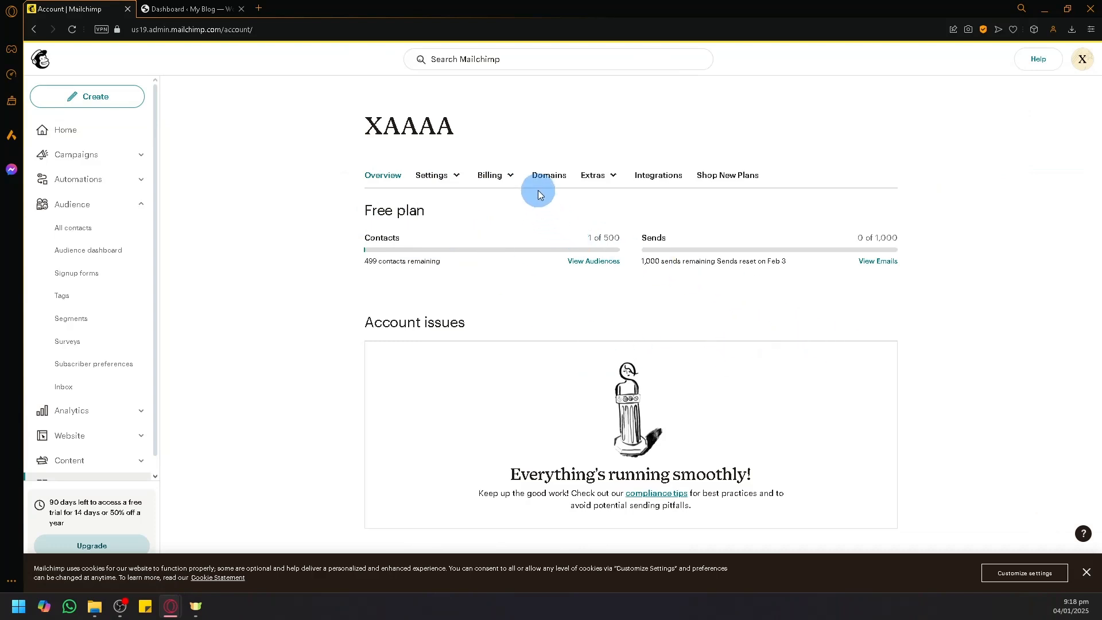
pyautogui.click(615, 179)
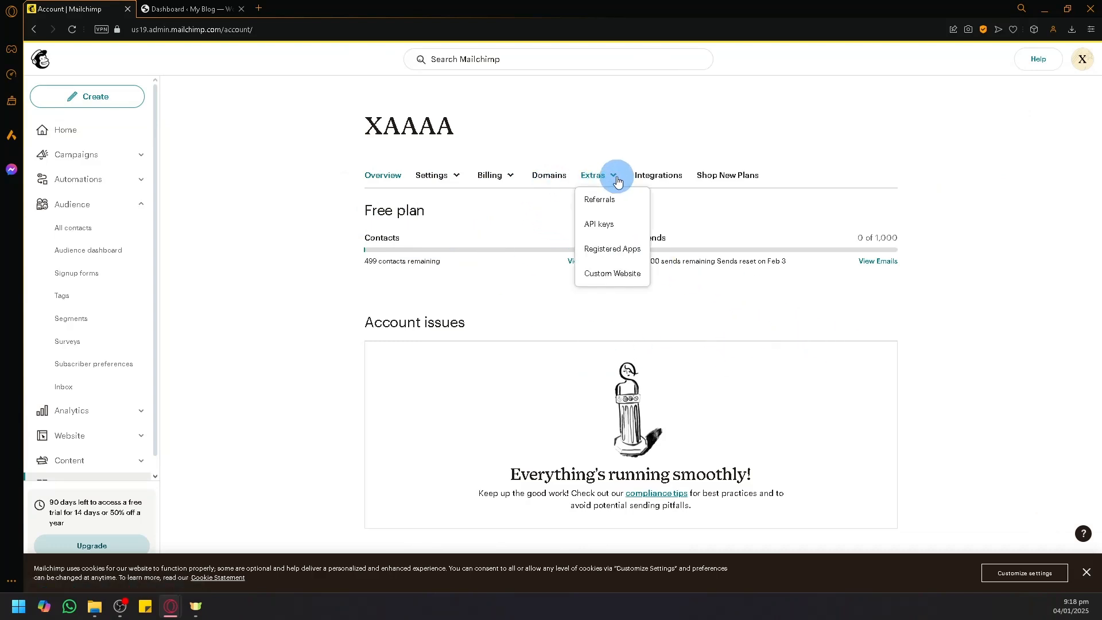
pyautogui.click(610, 229)
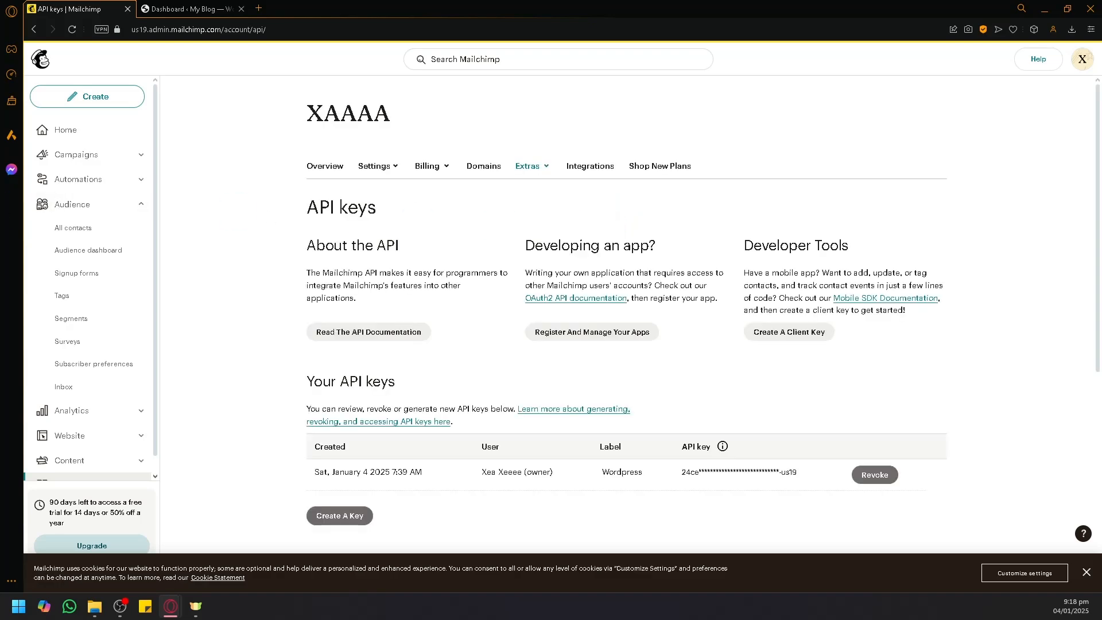
pyautogui.hotkey('alt', 'Tab')
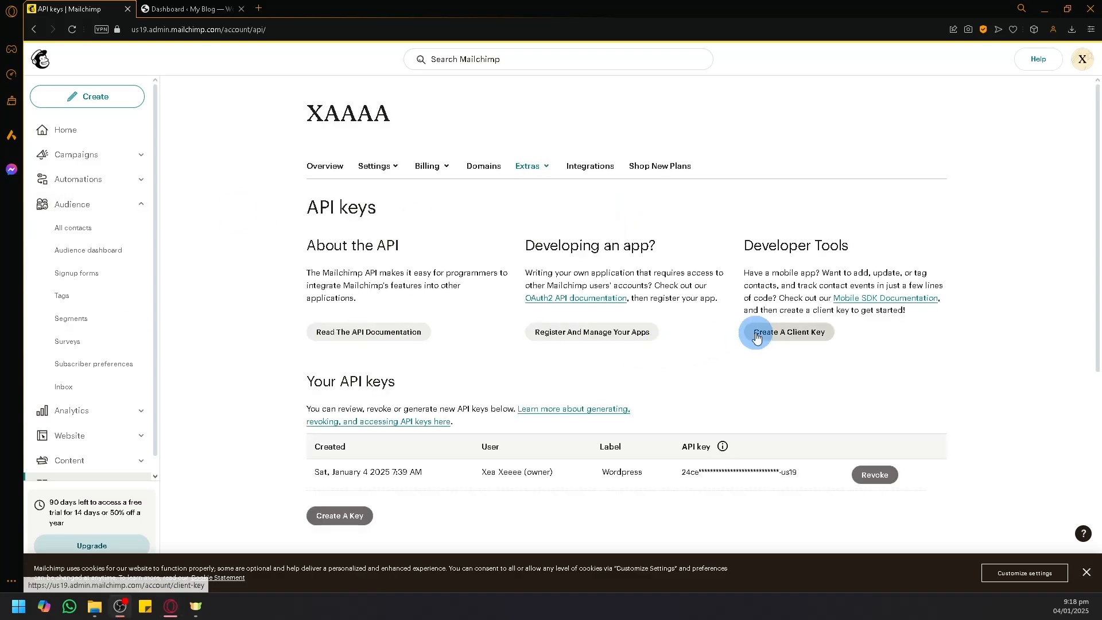
pyautogui.scroll(-4, 760, 329)
pyautogui.scroll(2, 760, 325)
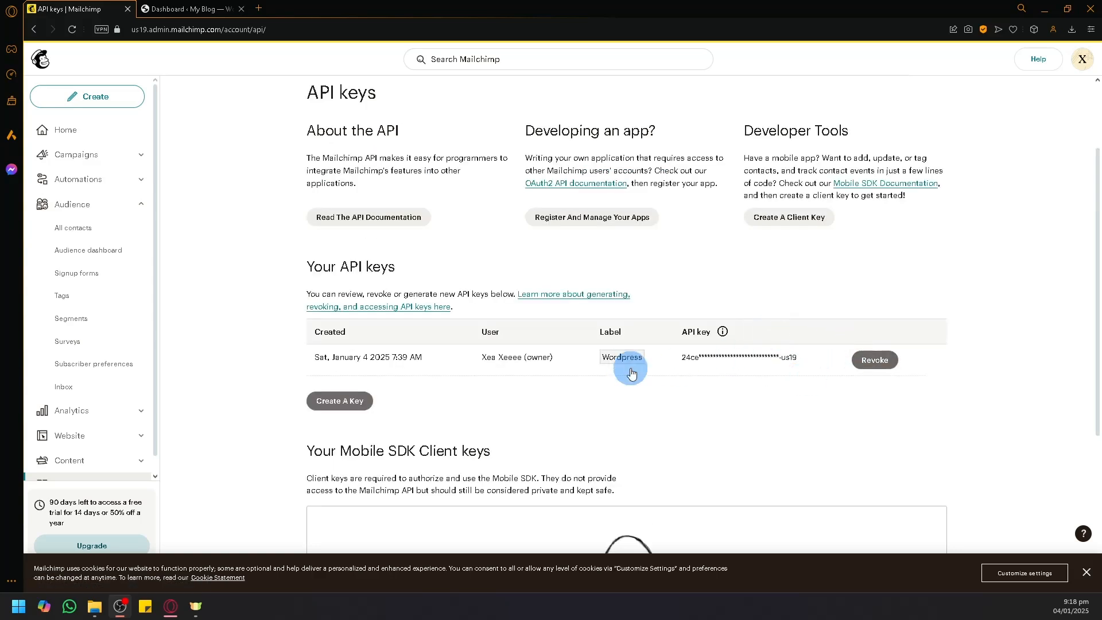
# Step: Generate a Mailchimp API key named WordpressMailchimp and copy it to the clipboard
pyautogui.click(347, 405)
pyautogui.click(350, 332)
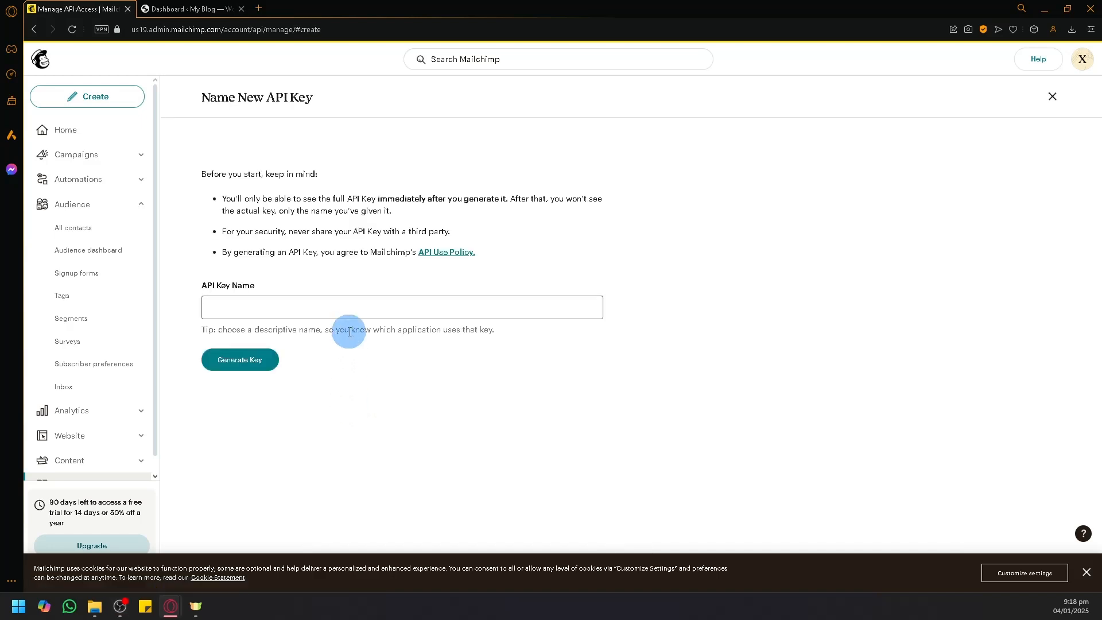
pyautogui.click(349, 307)
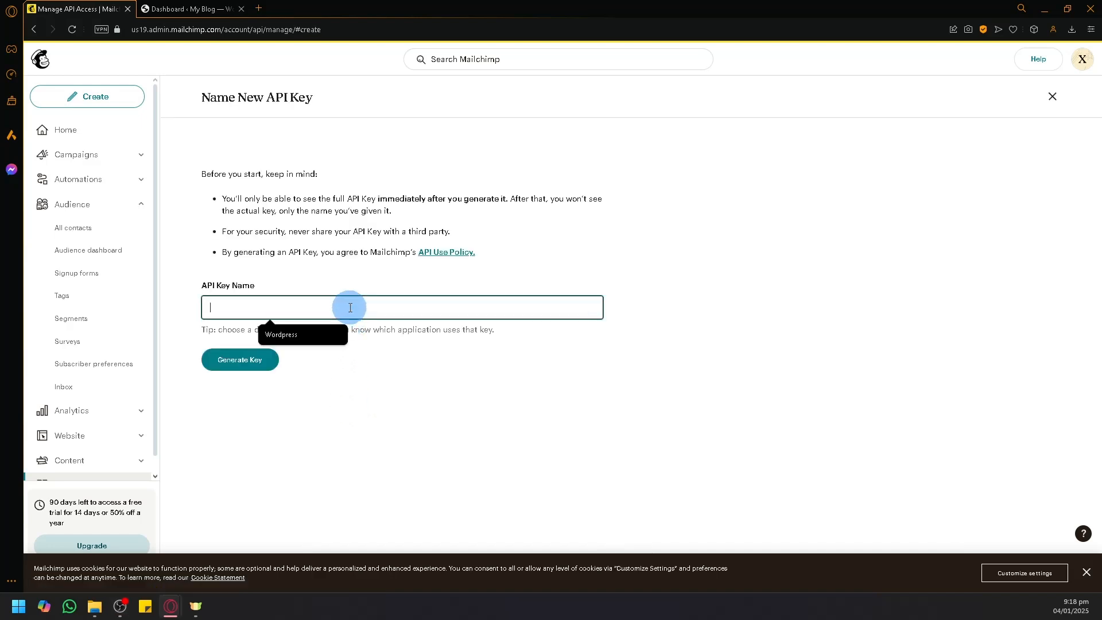
pyautogui.click(319, 332)
pyautogui.write('Mai')
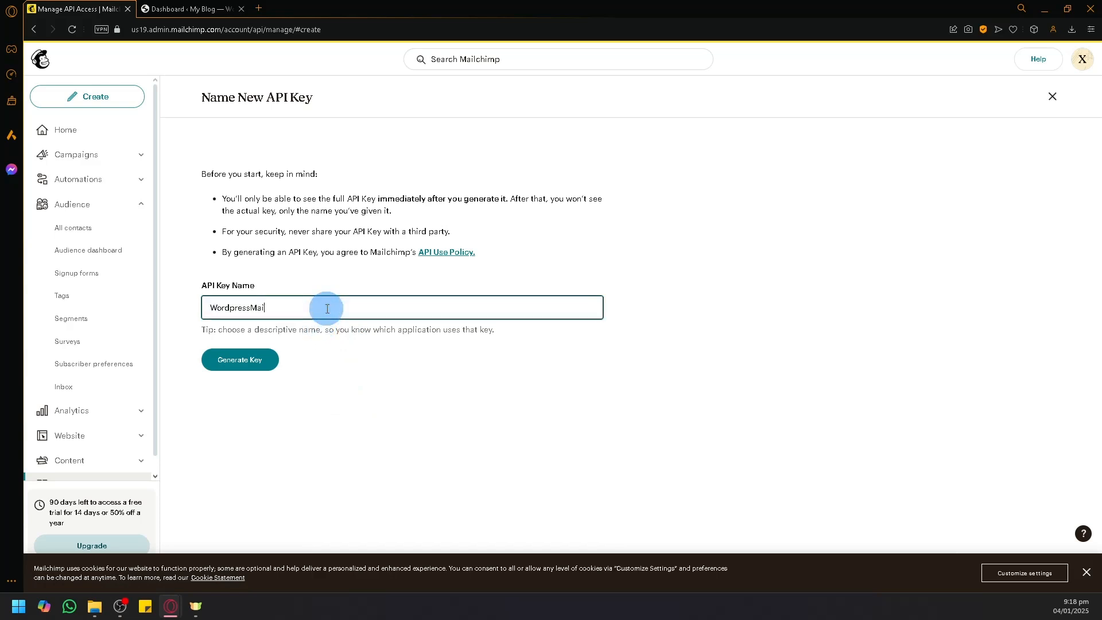
pyautogui.write('lchimp')
pyautogui.click(245, 366)
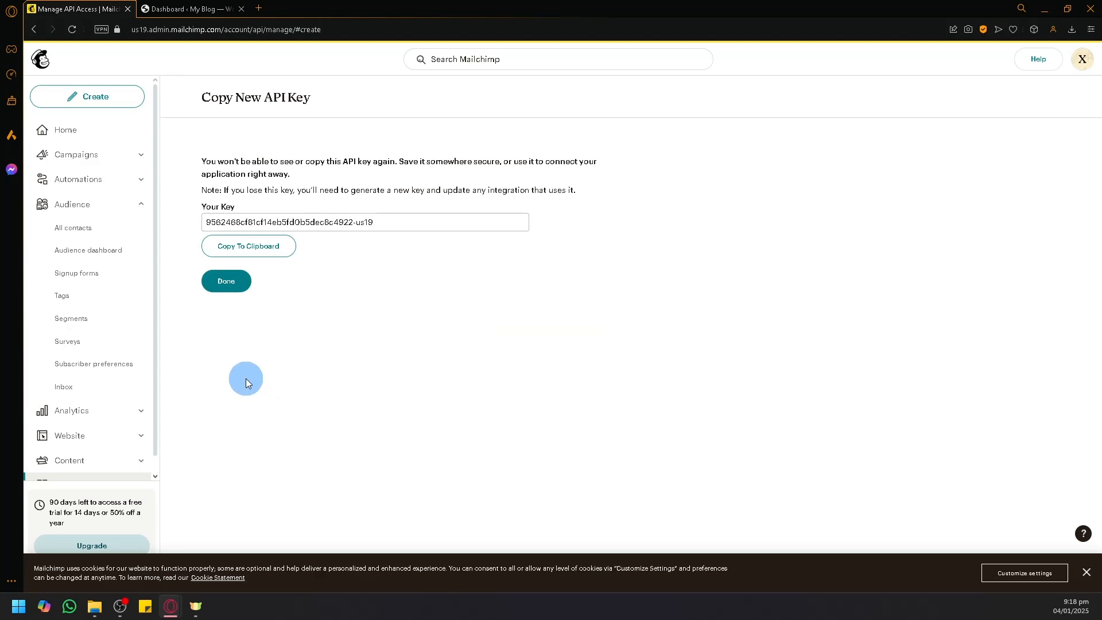
pyautogui.click(258, 252)
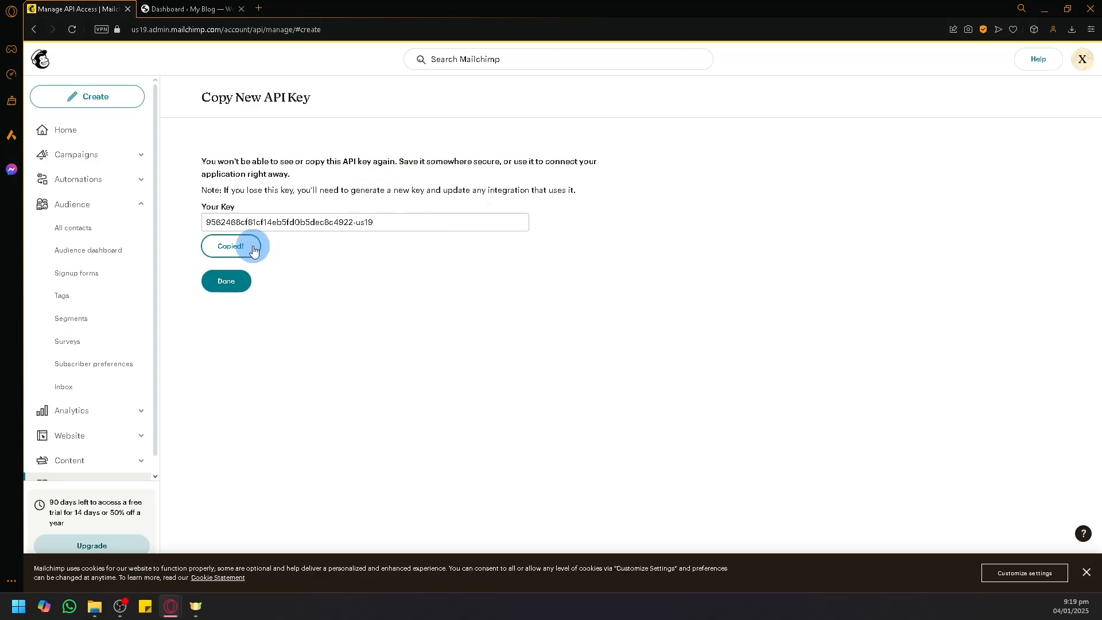
pyautogui.click(234, 287)
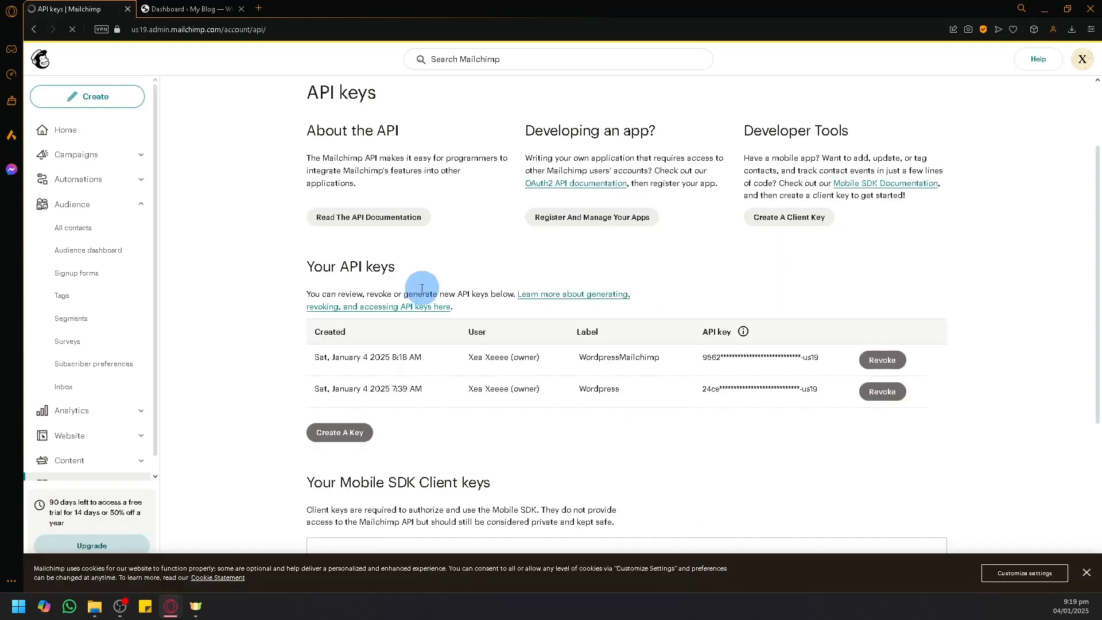
# Step: In the WordPress dashboard, go to Plugins > Add New Plugin
pyautogui.scroll(-2, 667, 295)
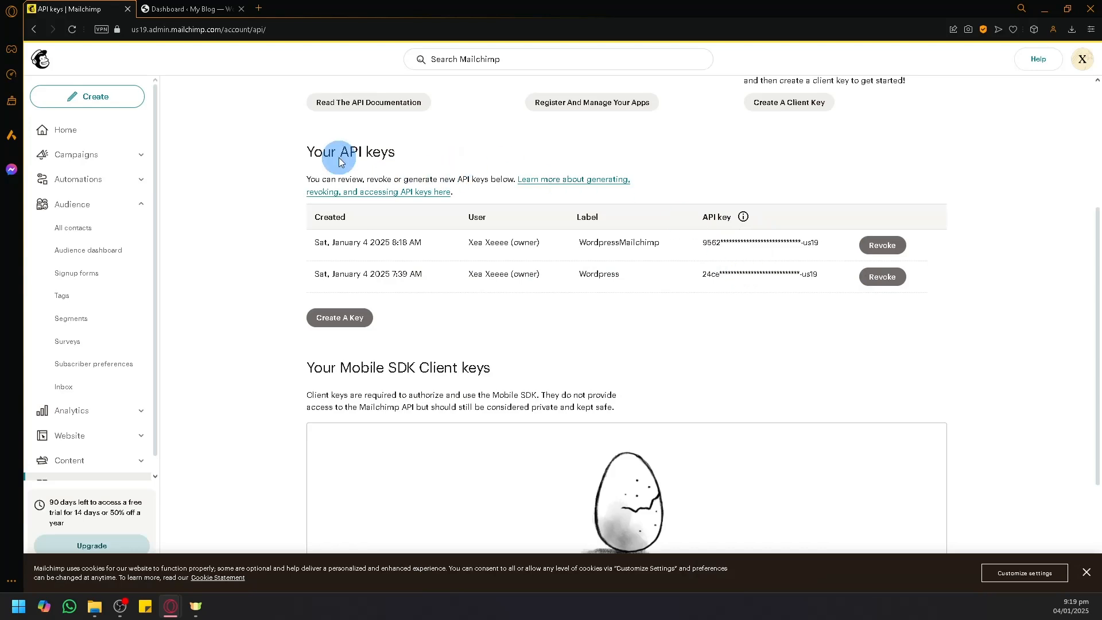
pyautogui.click(191, 7)
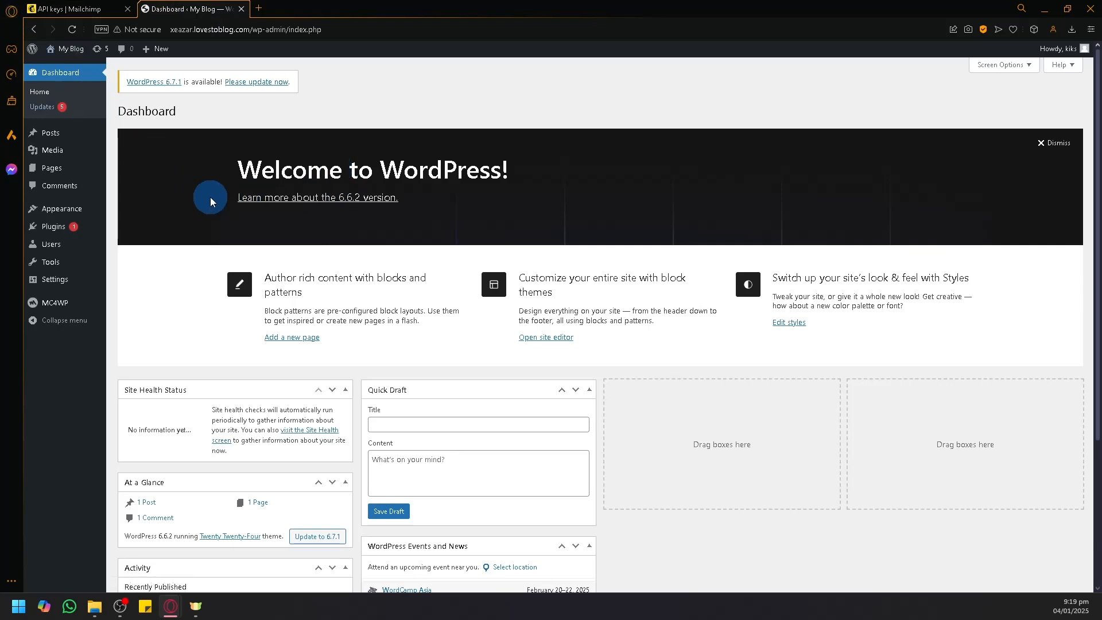
pyautogui.moveTo(34, 227)
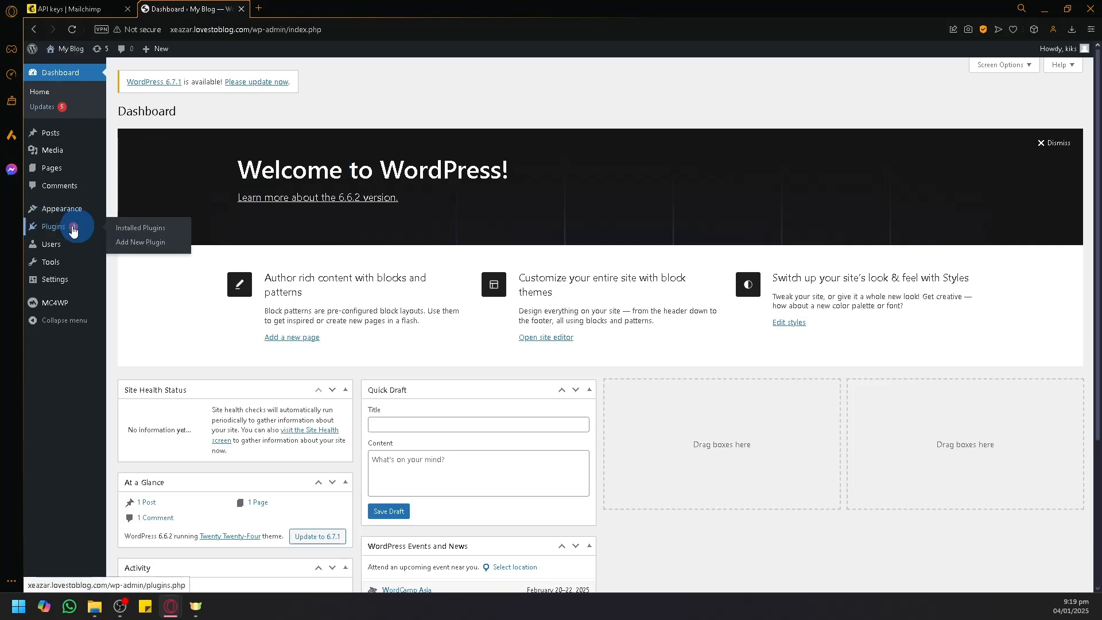
pyautogui.click(158, 246)
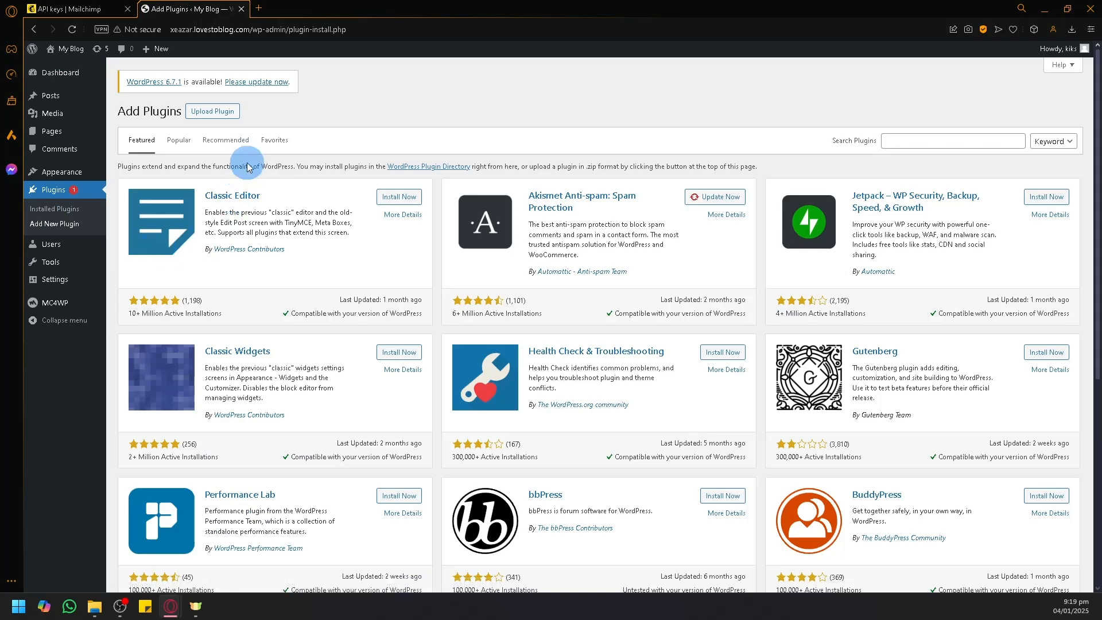
# Step: Search plugins for 'mailchimp', then install and activate MC4WP: Mailchimp for WordPress
pyautogui.hotkey('ctrl', 'Tab')
pyautogui.click(215, 8)
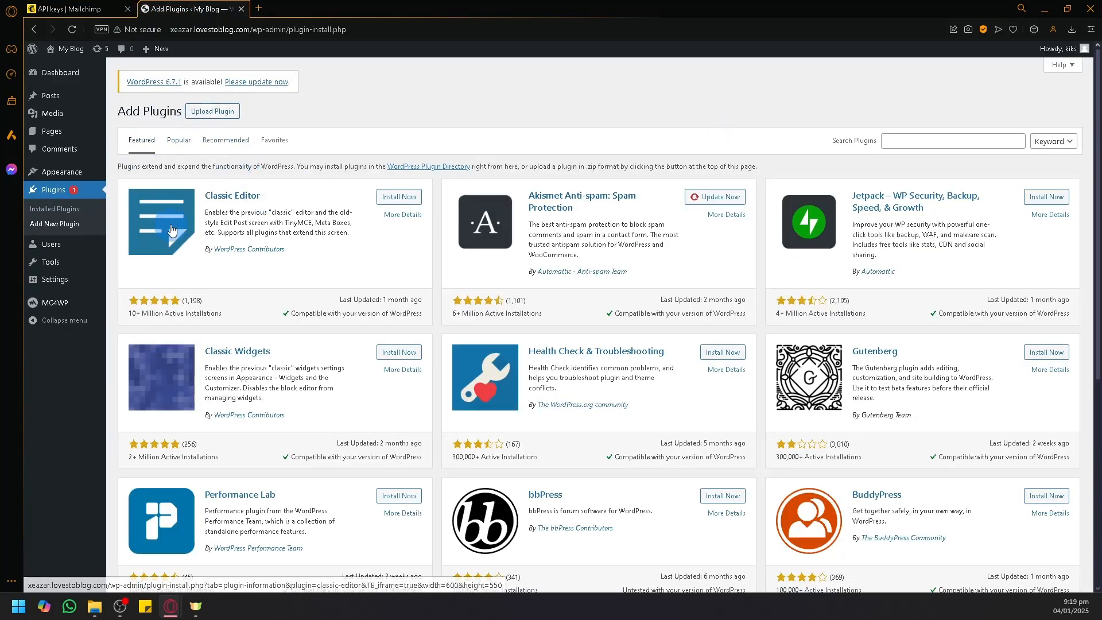
pyautogui.click(893, 141)
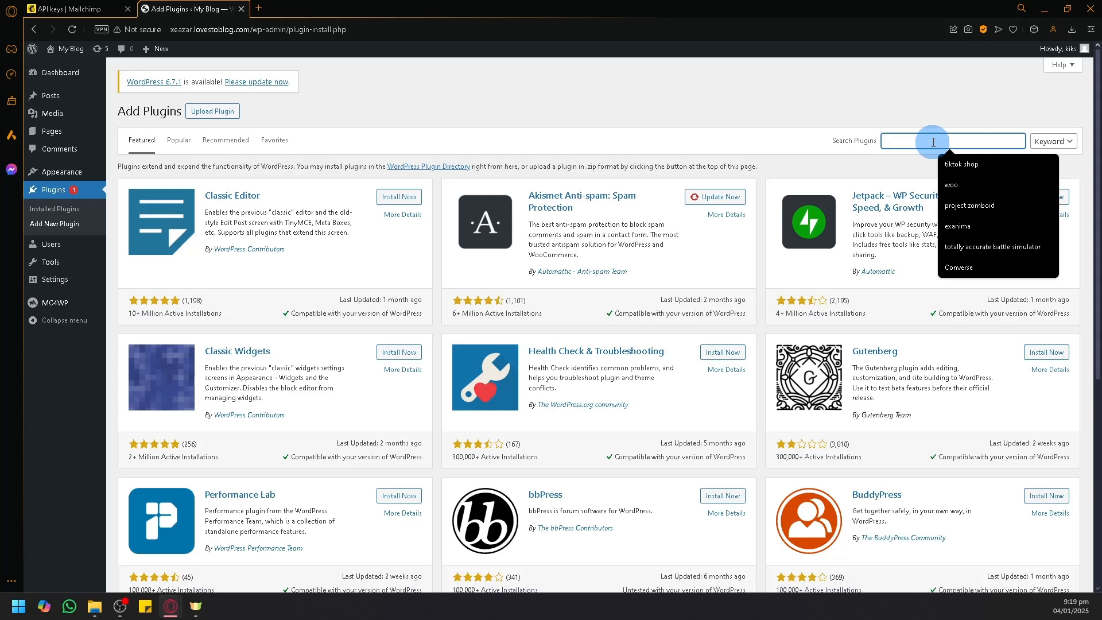
pyautogui.write('mailchiomp')
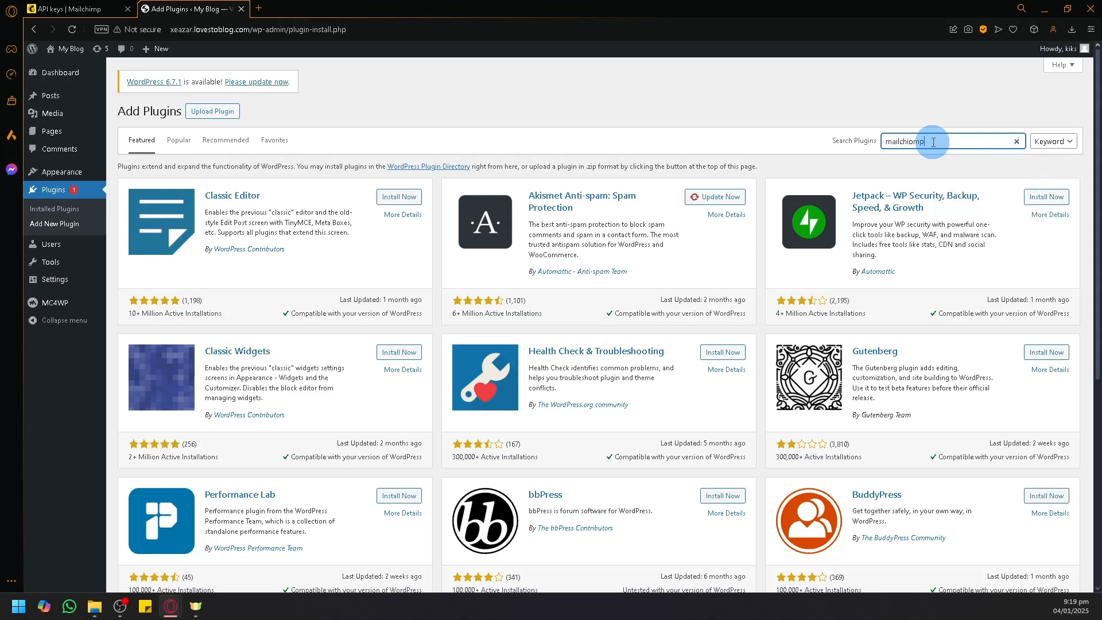
pyautogui.press('BackSpace')
pyautogui.press('BackSpace')
pyautogui.press('BackSpace')
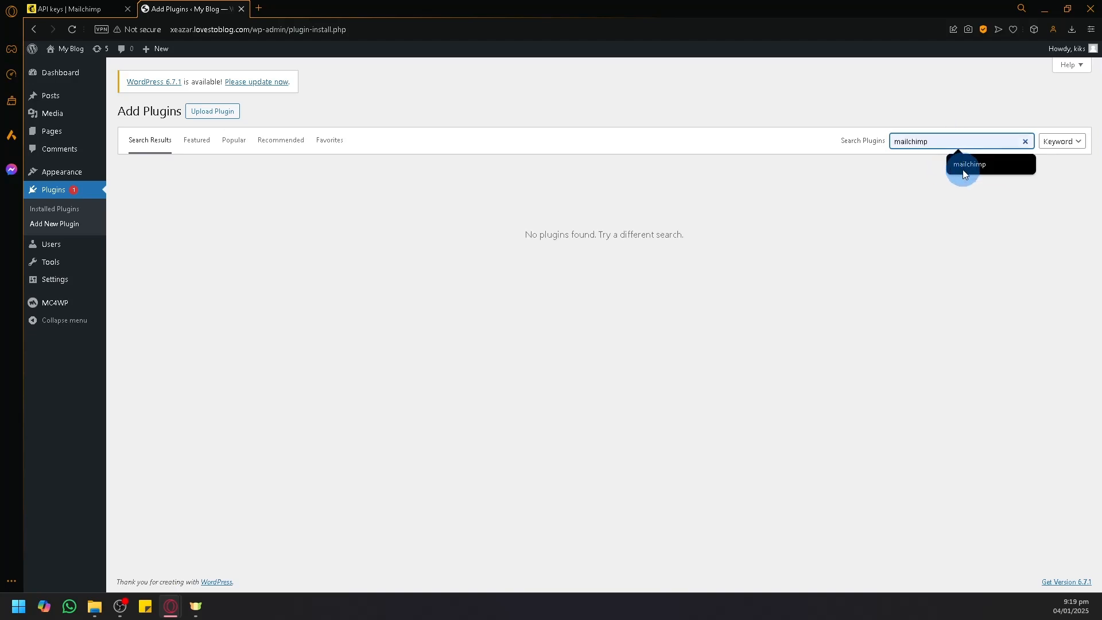
pyautogui.click(965, 166)
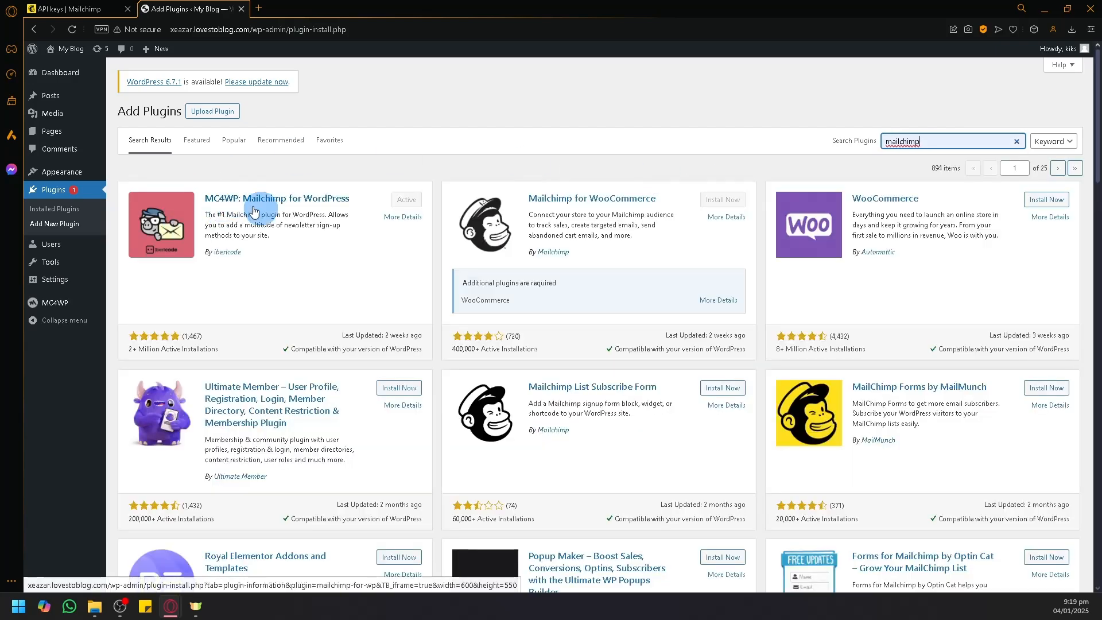
pyautogui.click(287, 198)
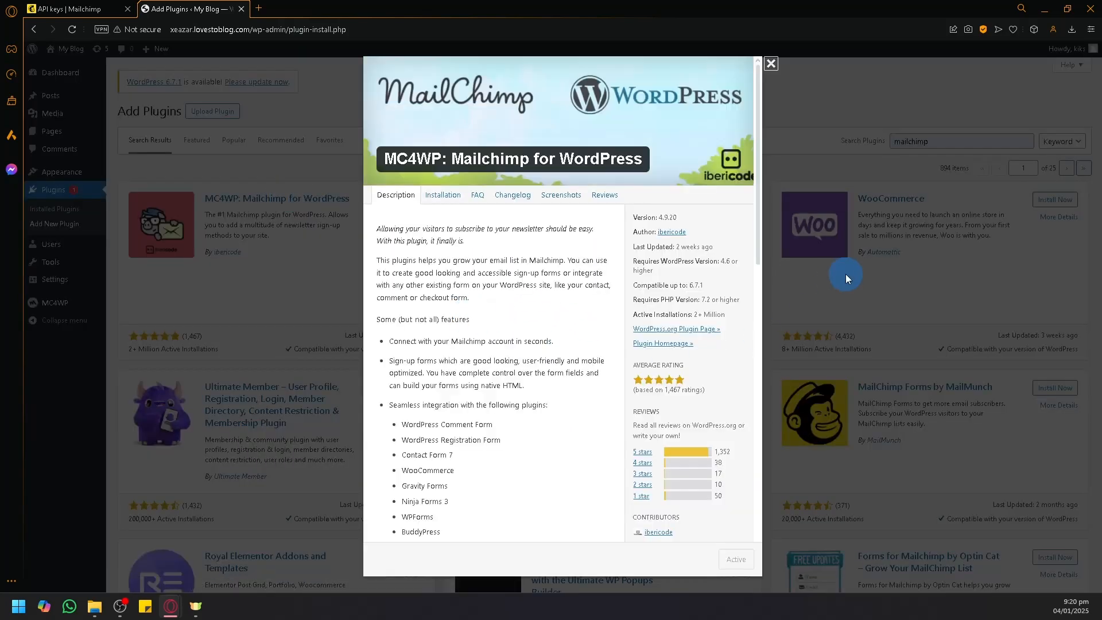
pyautogui.click(845, 274)
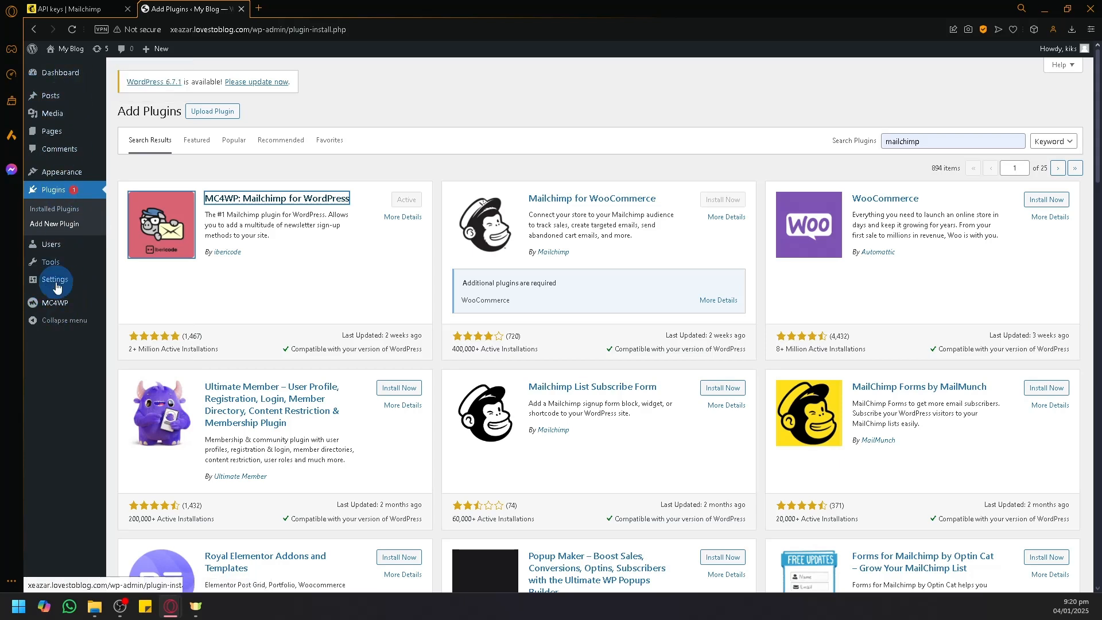
pyautogui.moveTo(54, 314)
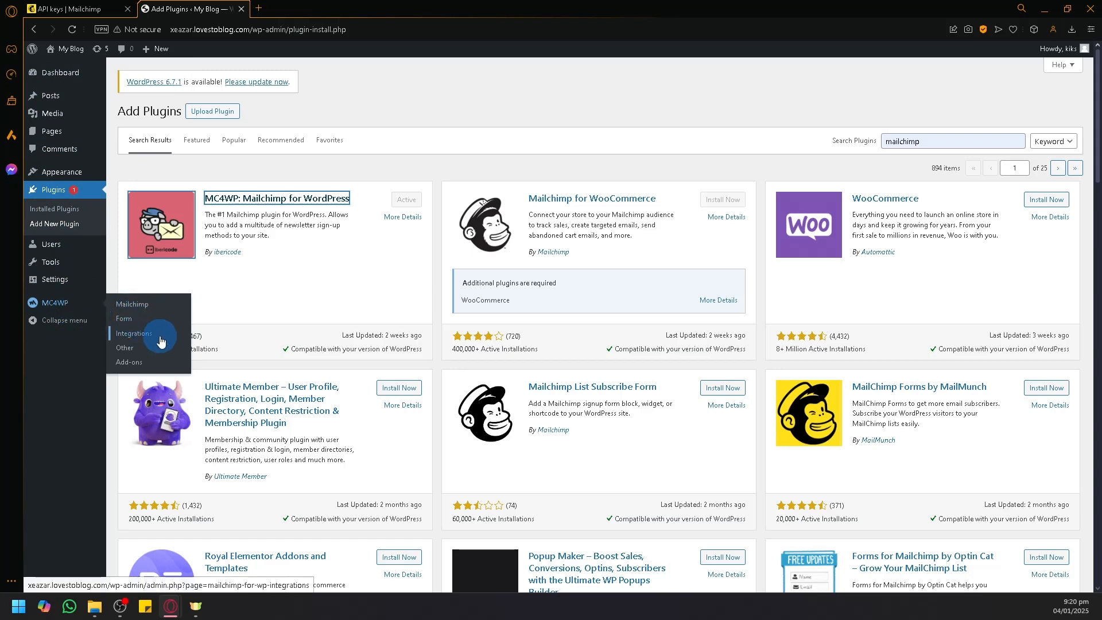
# Step: Paste the copied Mailchimp API key into MC4WP's API Key field and save it
pyautogui.click(143, 310)
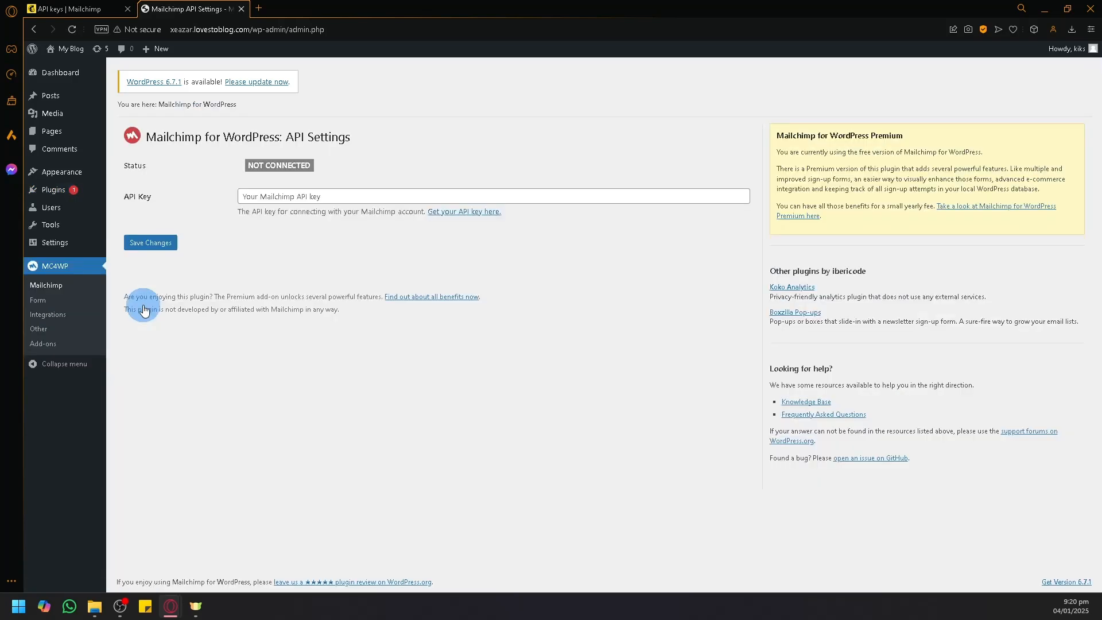
pyautogui.click(299, 197)
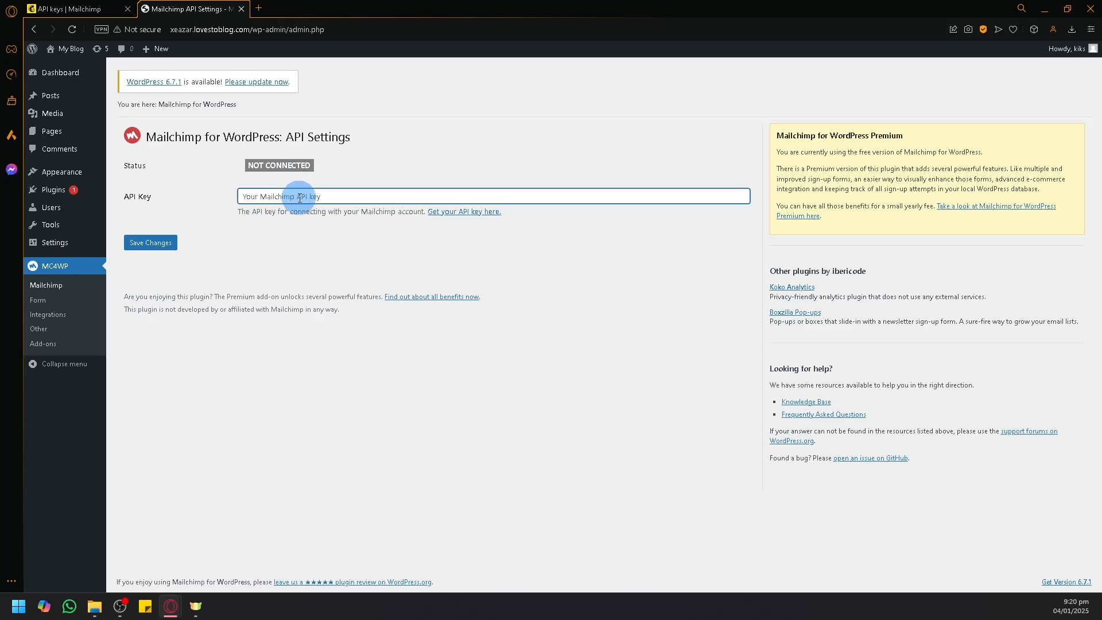
pyautogui.hotkey('ctrl', 'v')
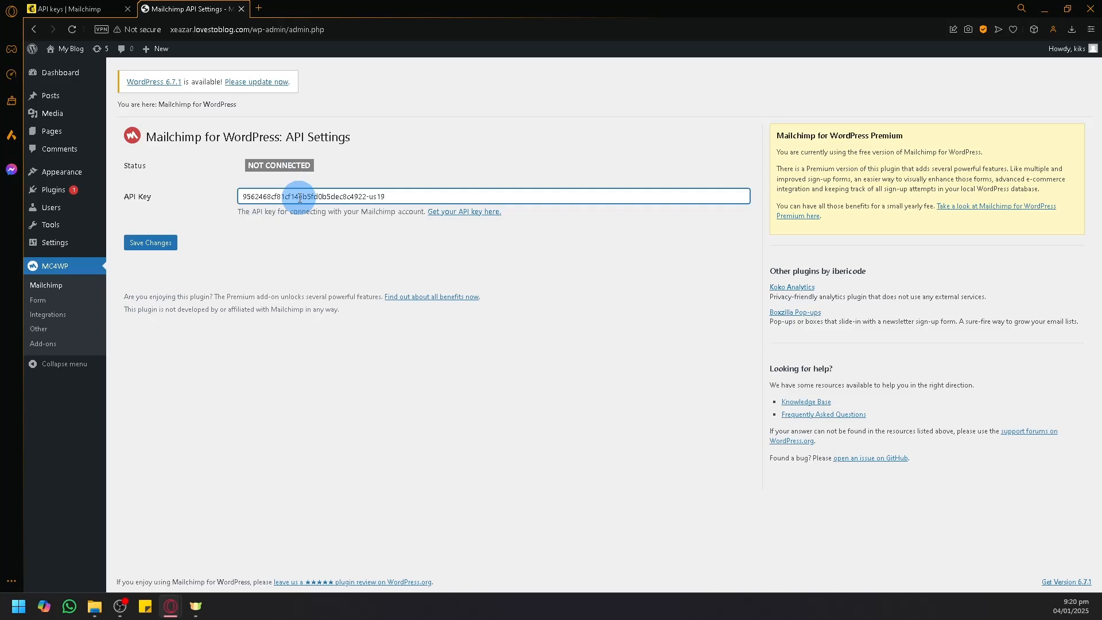
pyautogui.click(63, 9)
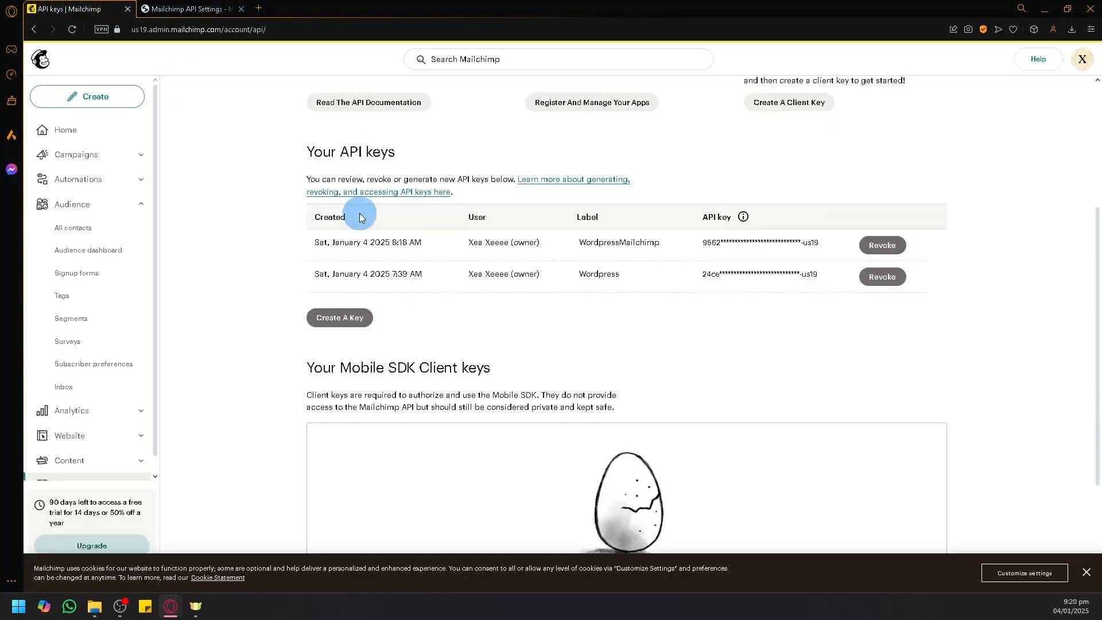
pyautogui.click(198, 9)
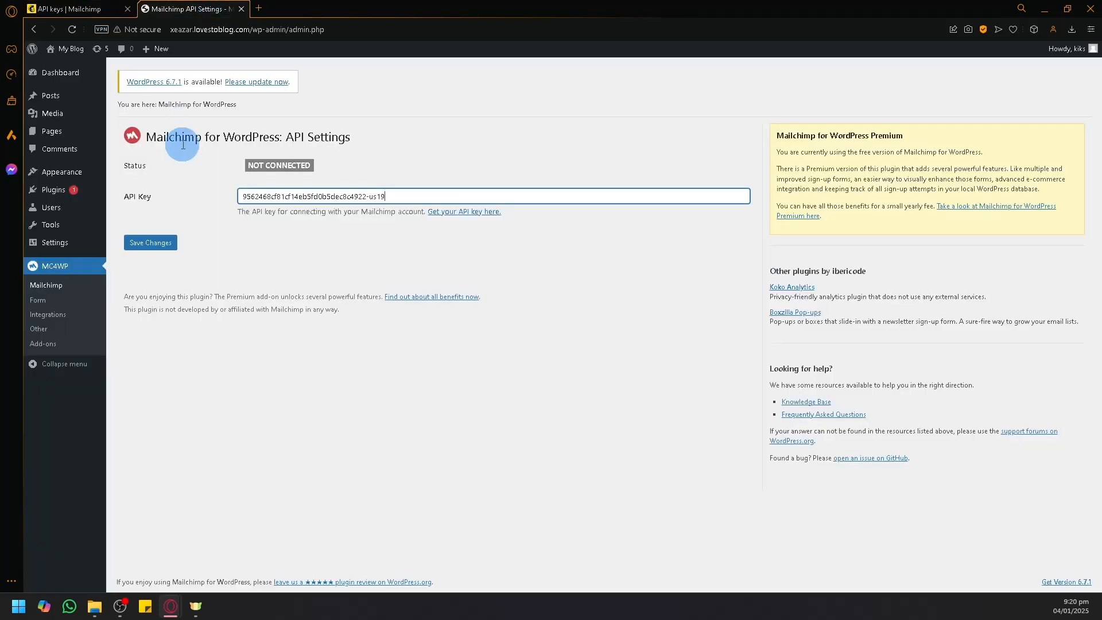
pyautogui.click(158, 254)
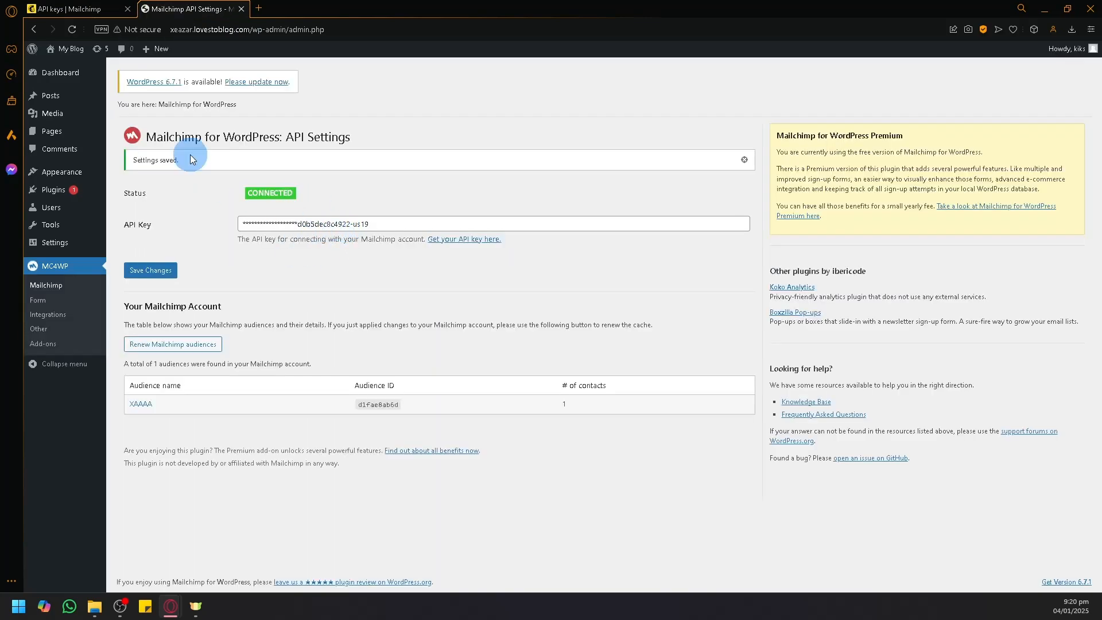
pyautogui.click(74, 9)
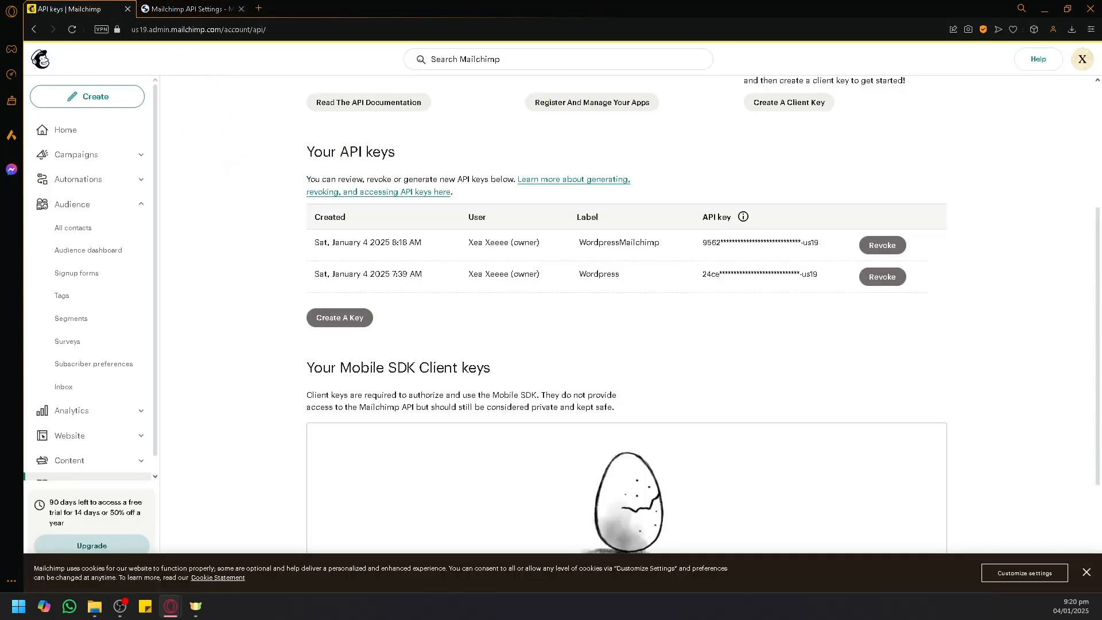
pyautogui.hotkey('alt', 'Tab')
pyautogui.hotkey('alt', 'Tab')
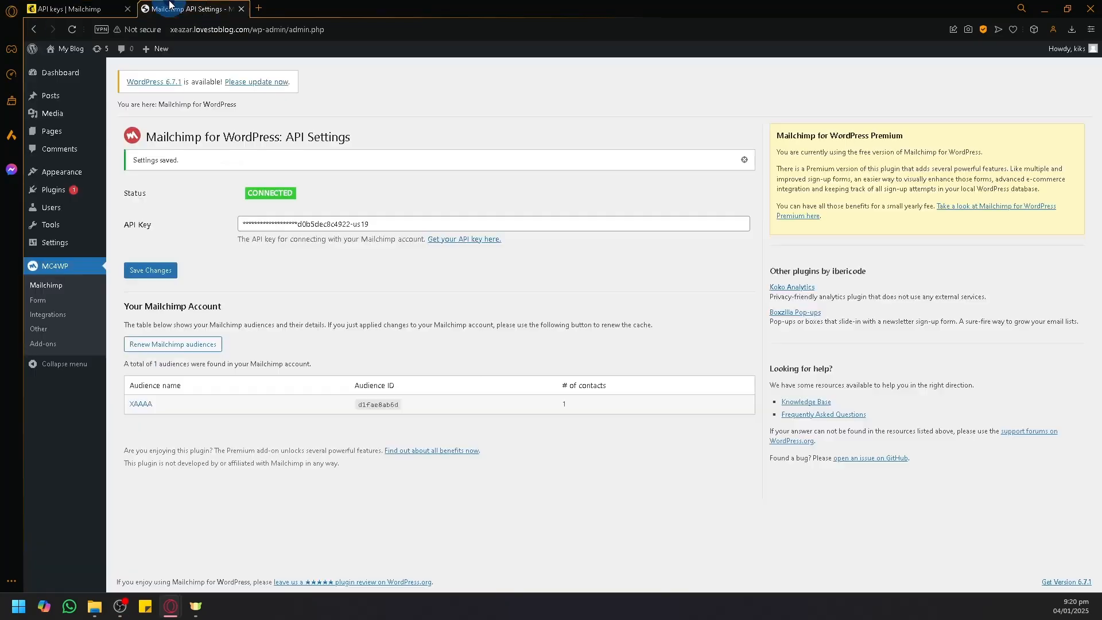
pyautogui.click(172, 8)
pyautogui.click(148, 270)
pyautogui.click(36, 306)
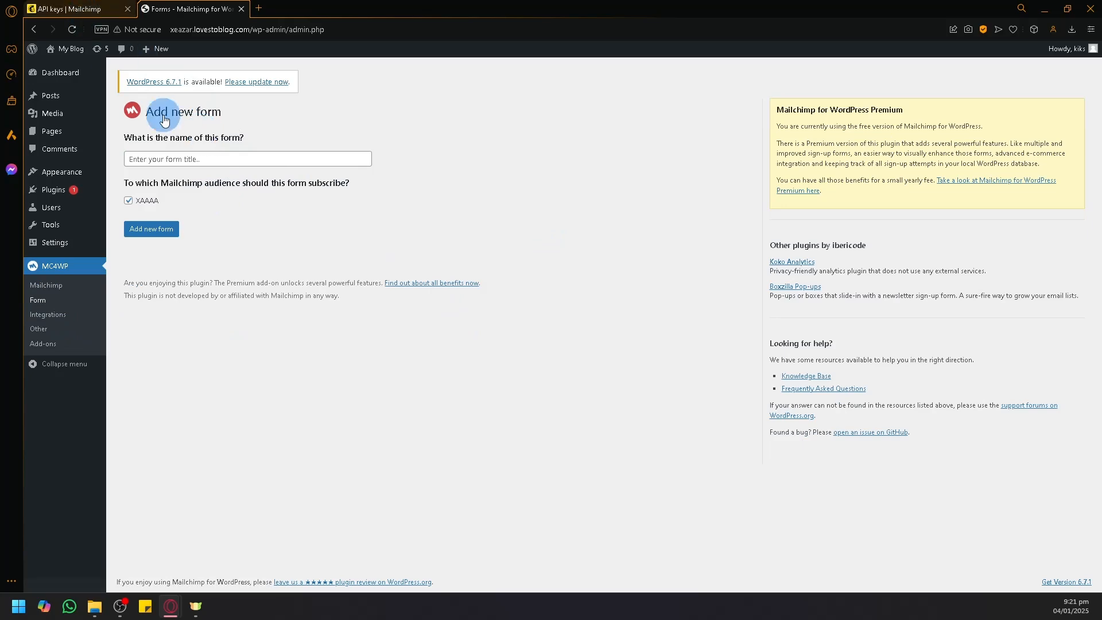
# Step: Title the new MC4WP form FormSimple, keeping the XAAAA audience selected
pyautogui.click(74, 9)
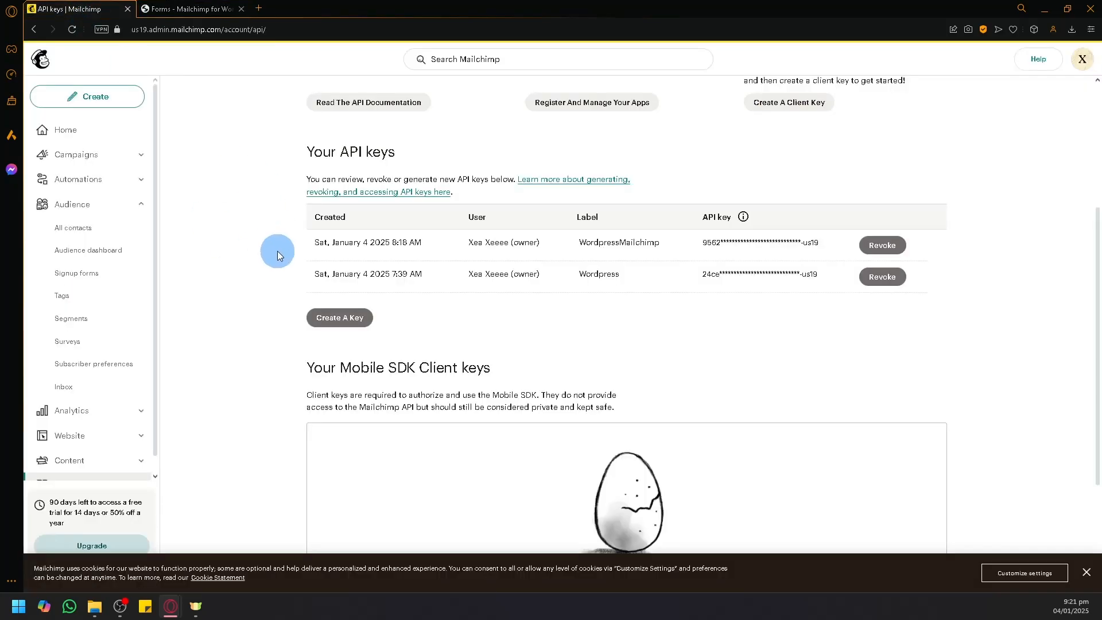
pyautogui.click(193, 8)
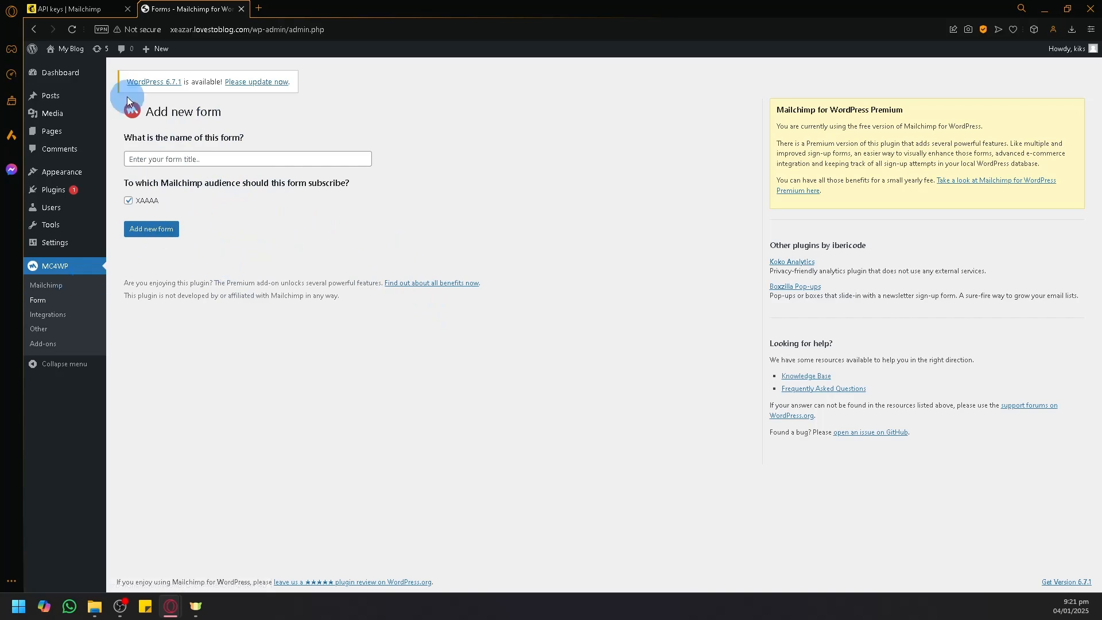
pyautogui.click(66, 9)
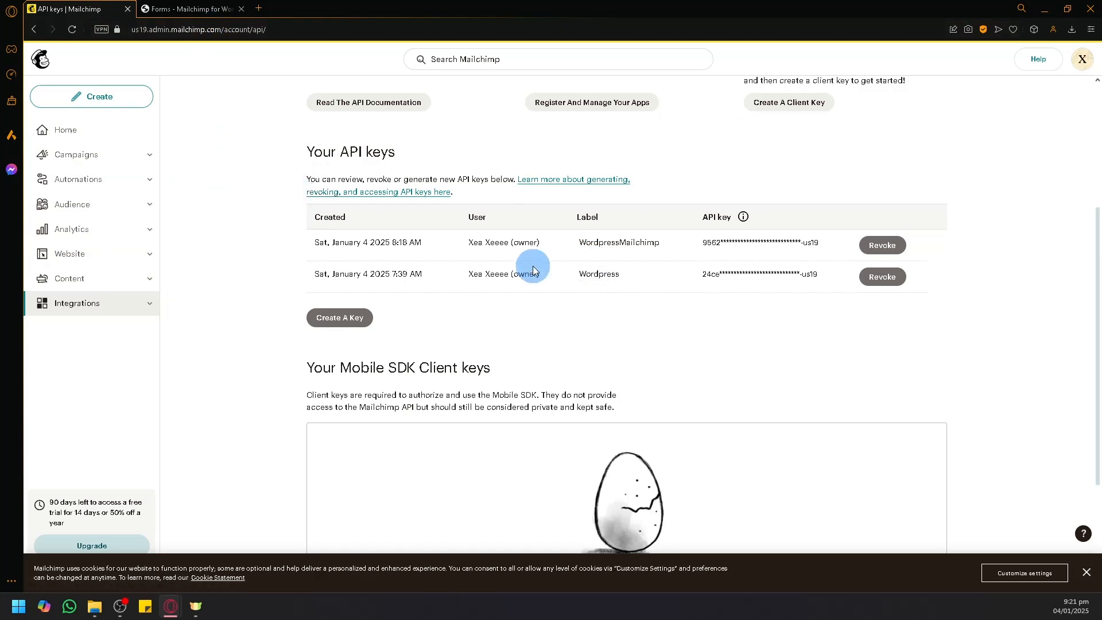
pyautogui.click(214, 6)
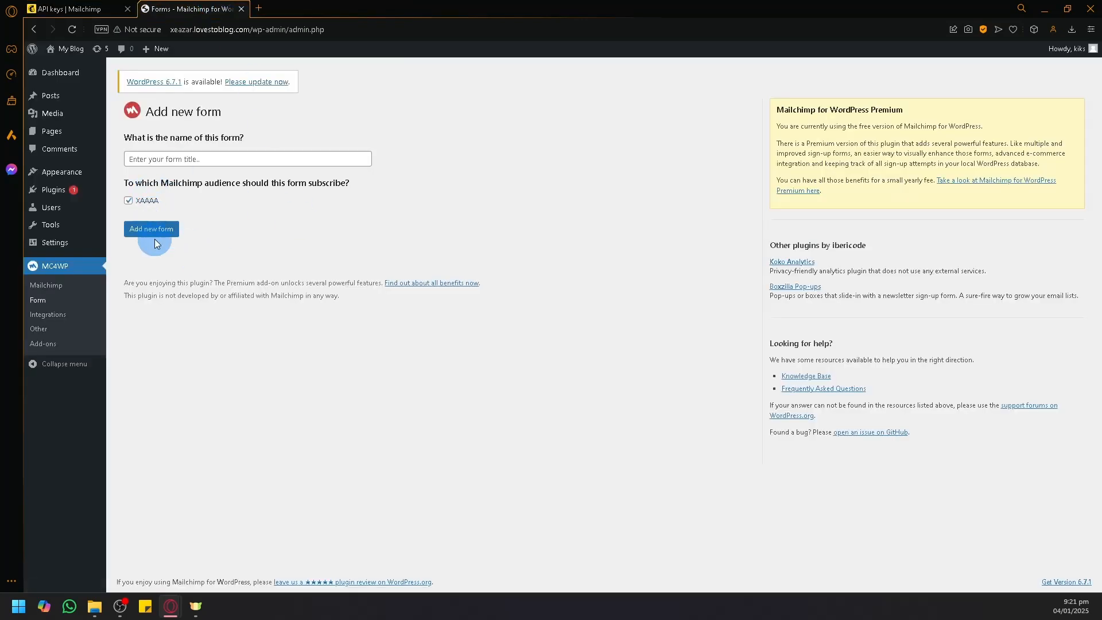
pyautogui.click(161, 163)
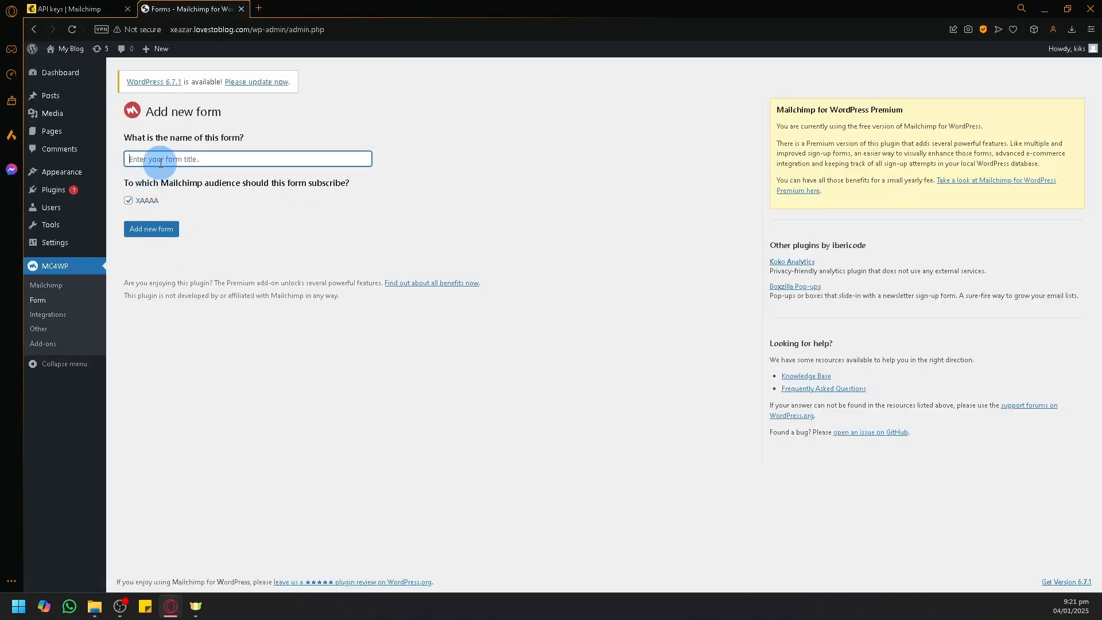
pyautogui.write('FormSimple')
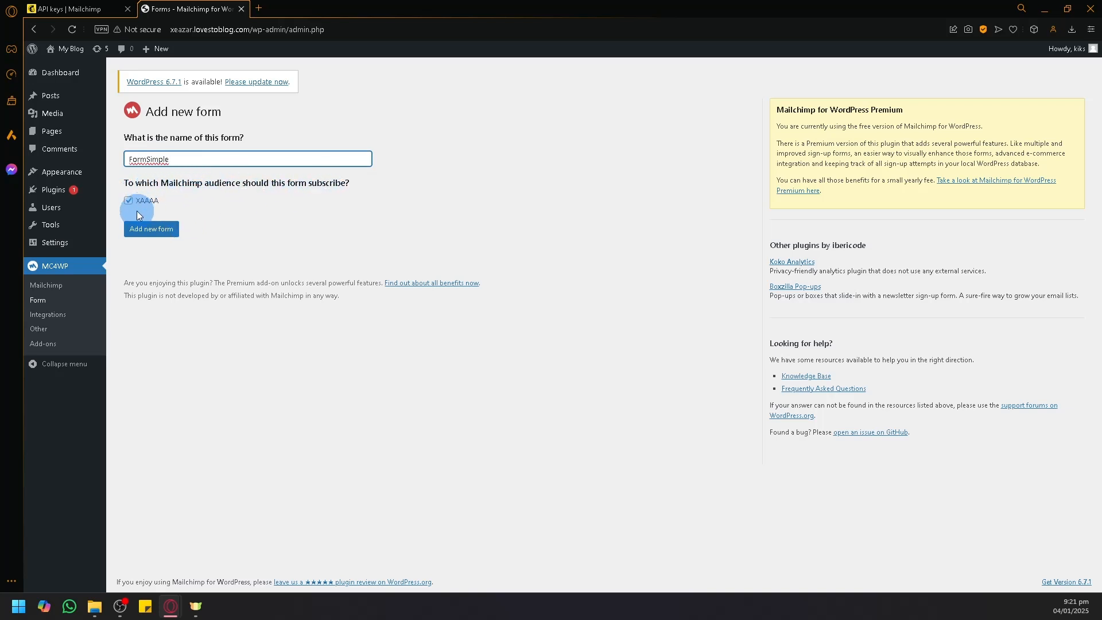
pyautogui.click(80, 9)
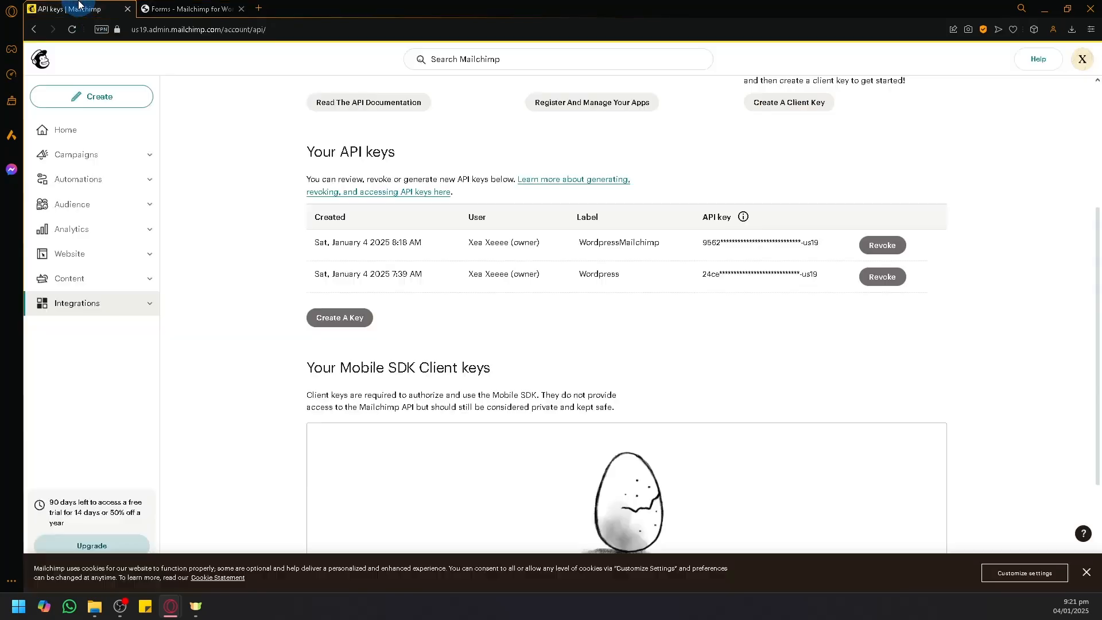
# Step: Check Mailchimp's All contacts list showing one subscriber, then return to the FormSimple draft
pyautogui.click(132, 196)
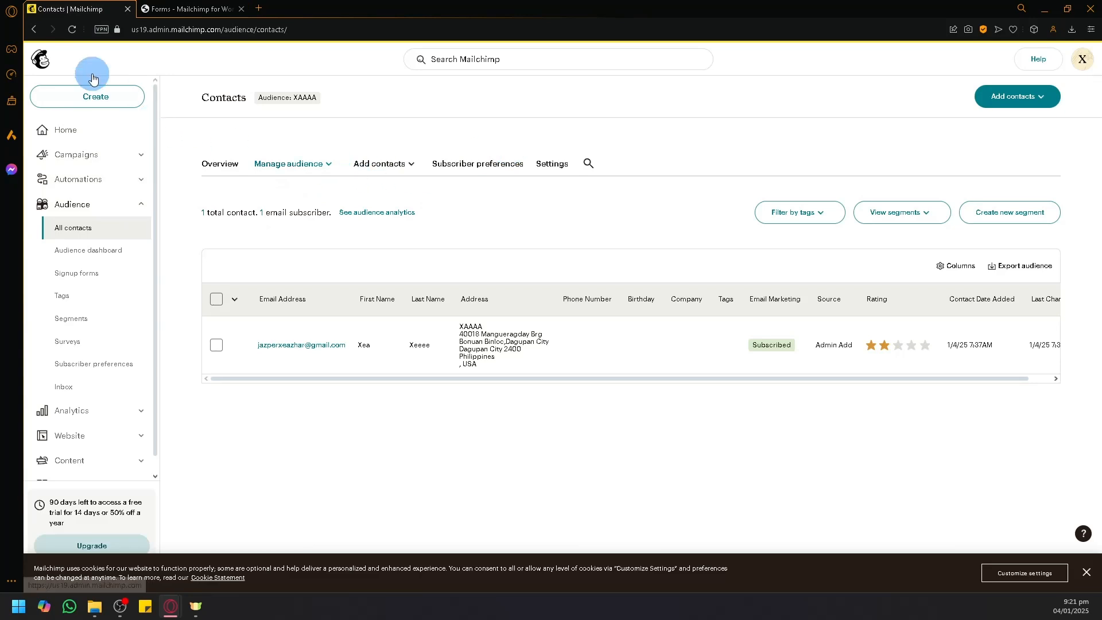
pyautogui.click(193, 9)
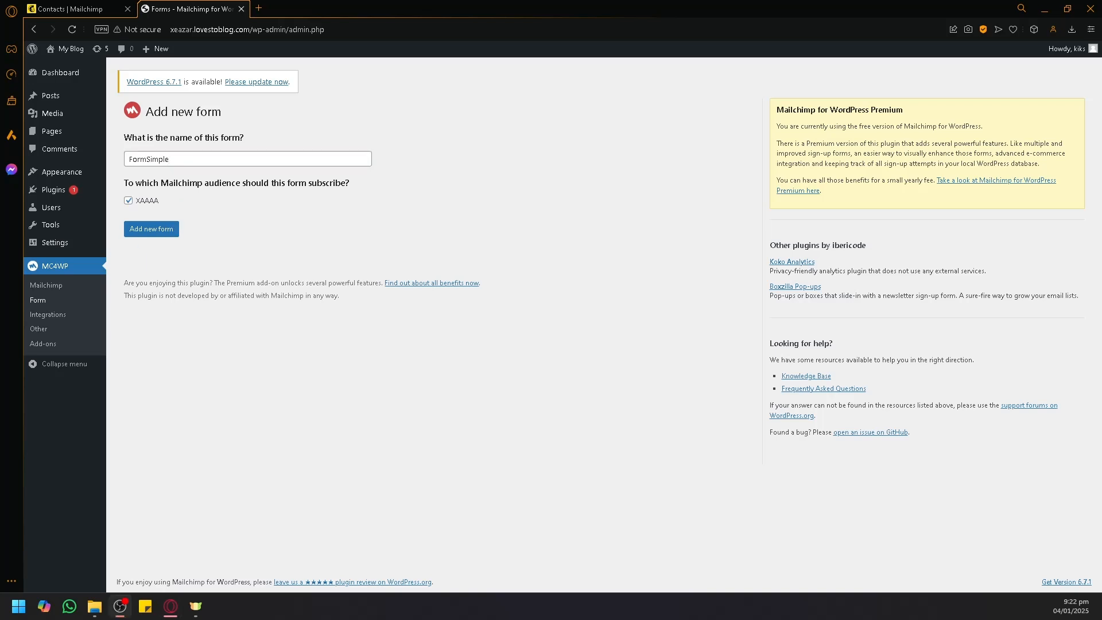
# Step: Save FormSimple as form 5 with shortcode [mc4wp_form id=5] and its default email field
pyautogui.click(167, 227)
pyautogui.click(165, 232)
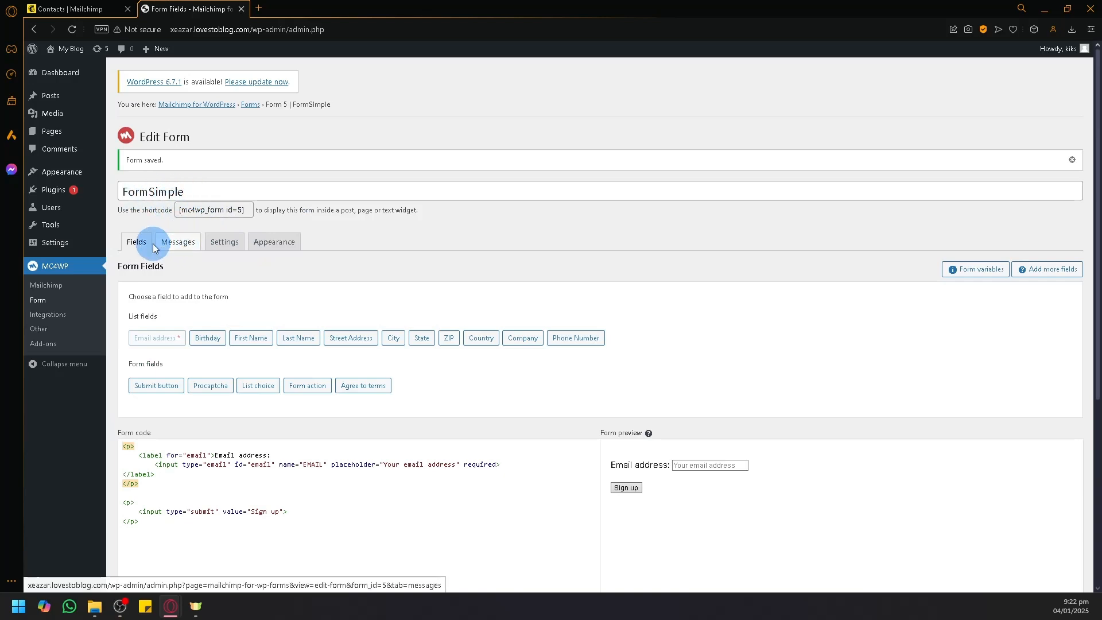
pyautogui.scroll(-2, 304, 333)
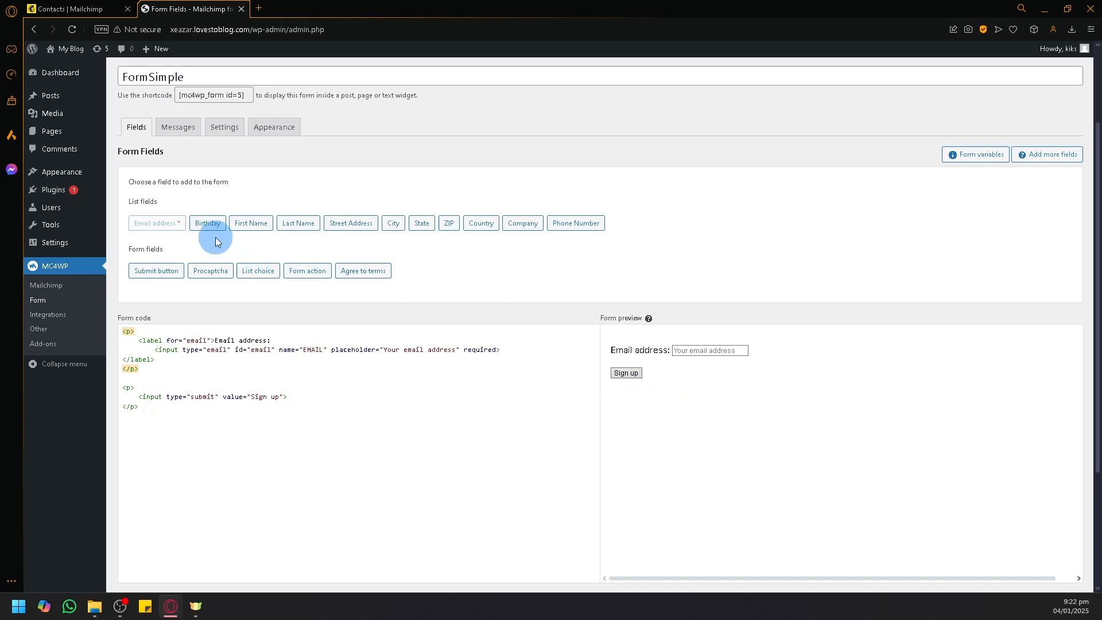
# Step: Add a required First Name field with placeholder 'First Name' to FormSimple
pyautogui.click(702, 356)
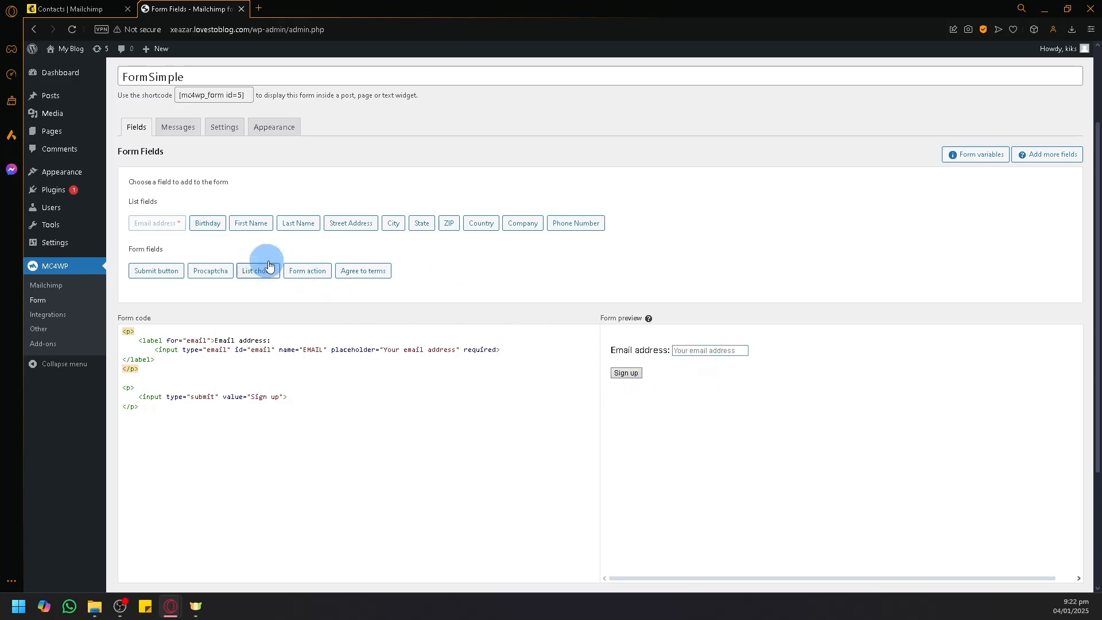
pyautogui.click(212, 228)
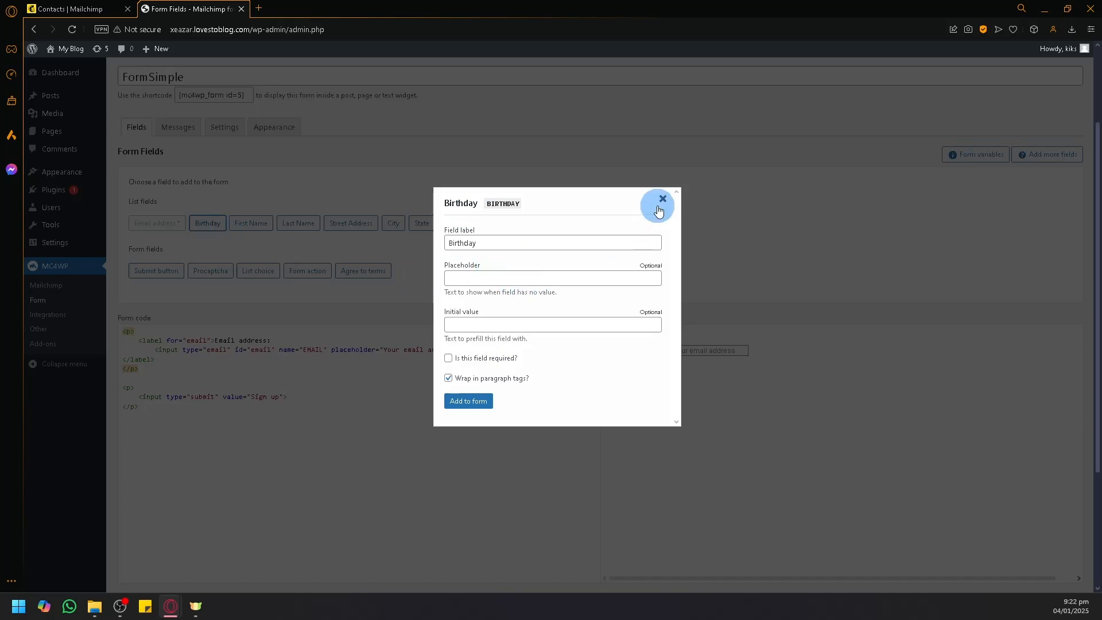
pyautogui.click(663, 199)
pyautogui.click(264, 229)
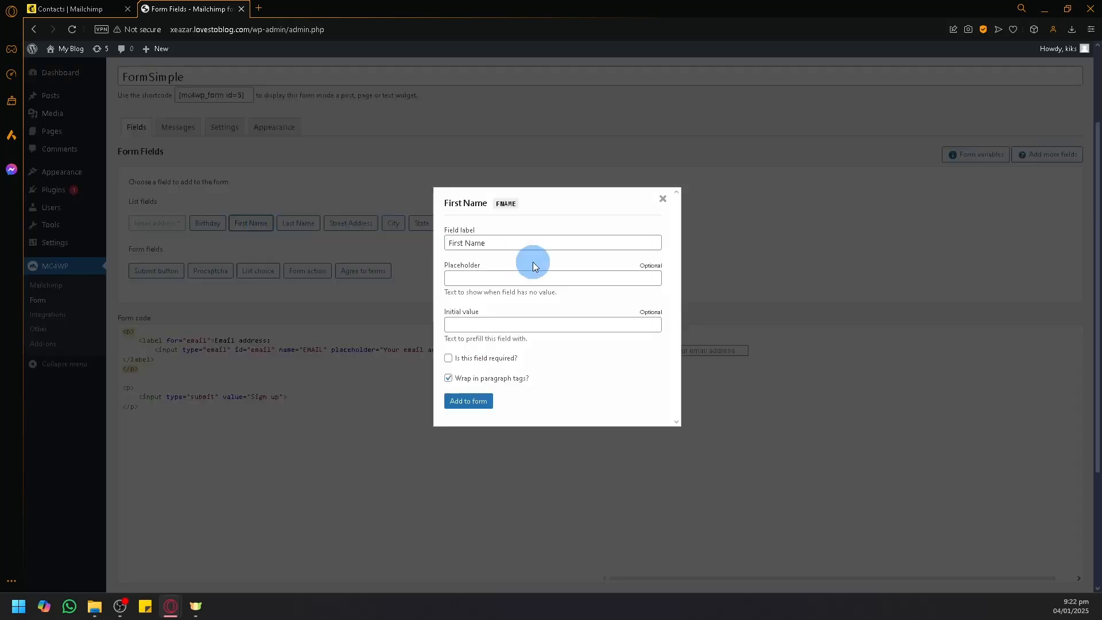
pyautogui.click(547, 280)
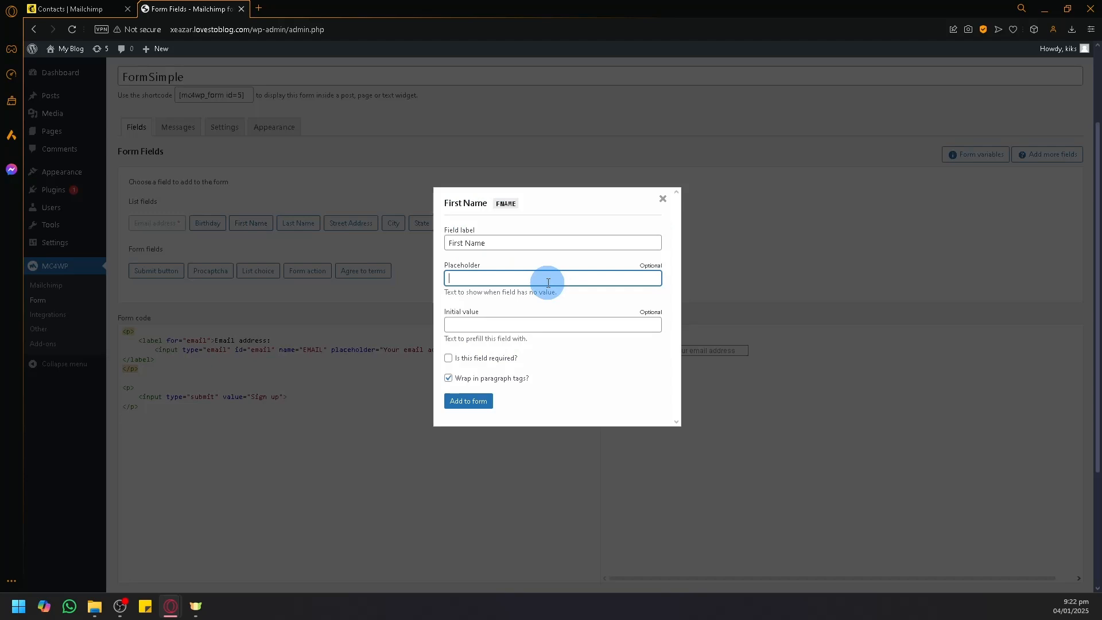
pyautogui.write('First Name')
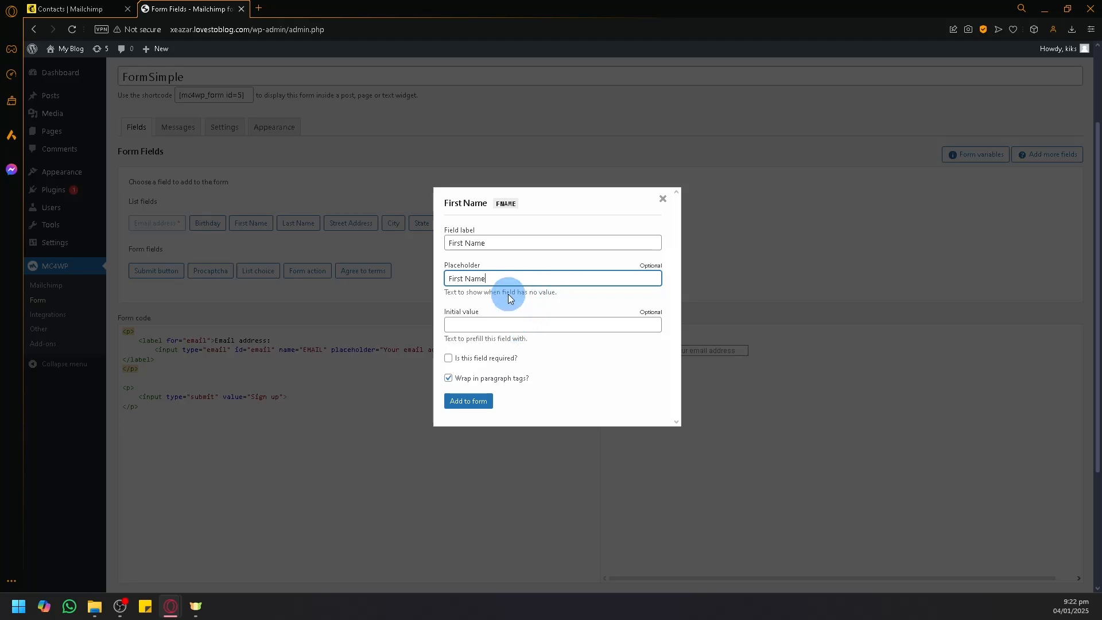
pyautogui.click(447, 358)
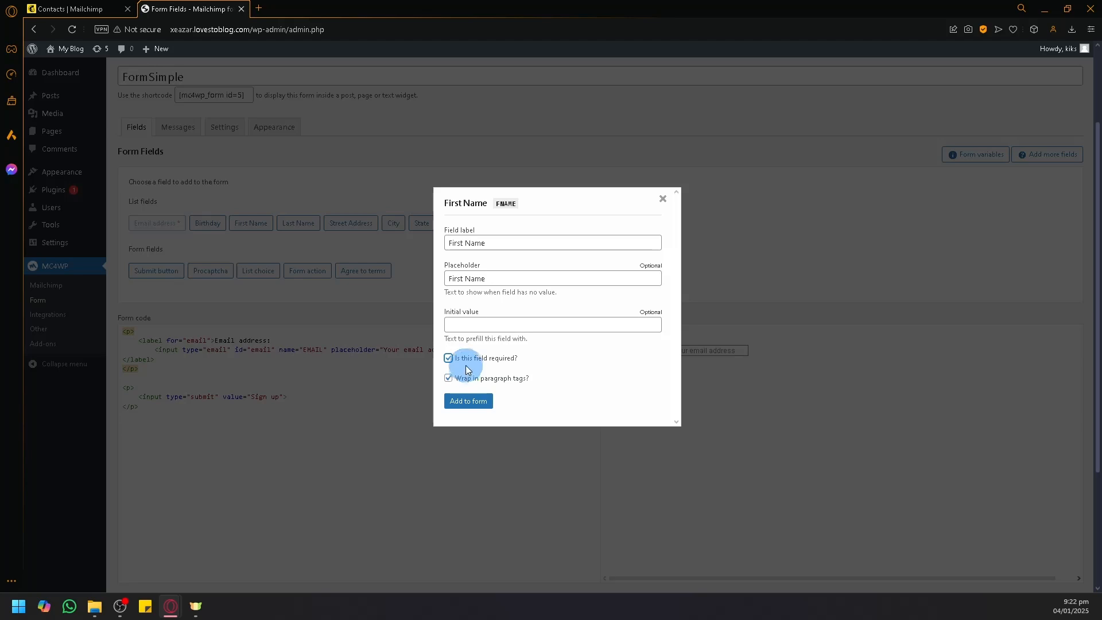
pyautogui.click(471, 410)
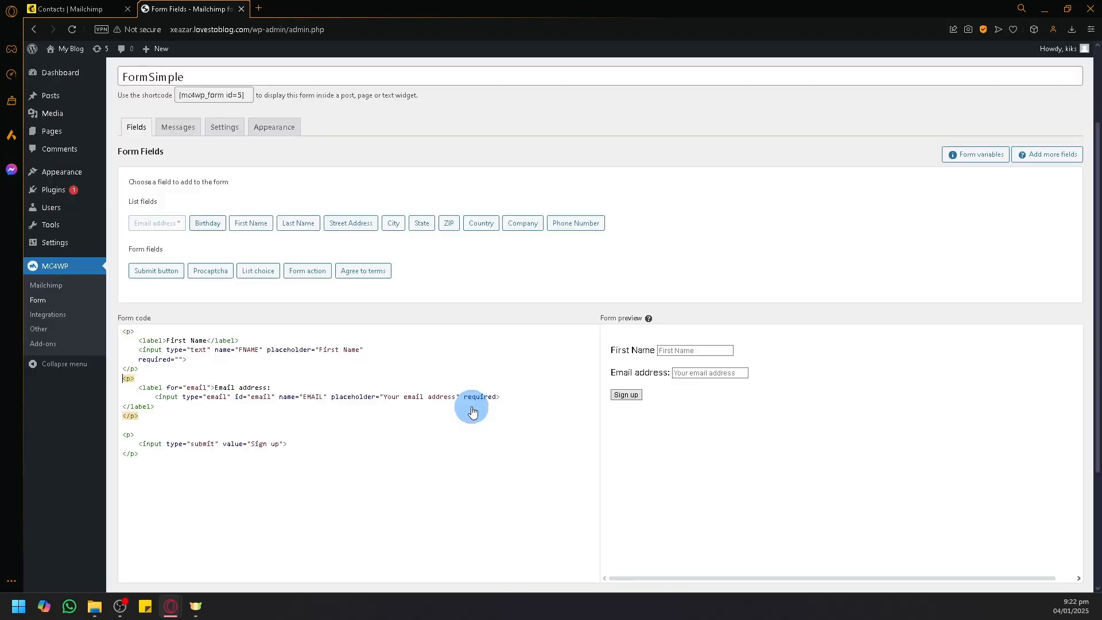
pyautogui.click(673, 351)
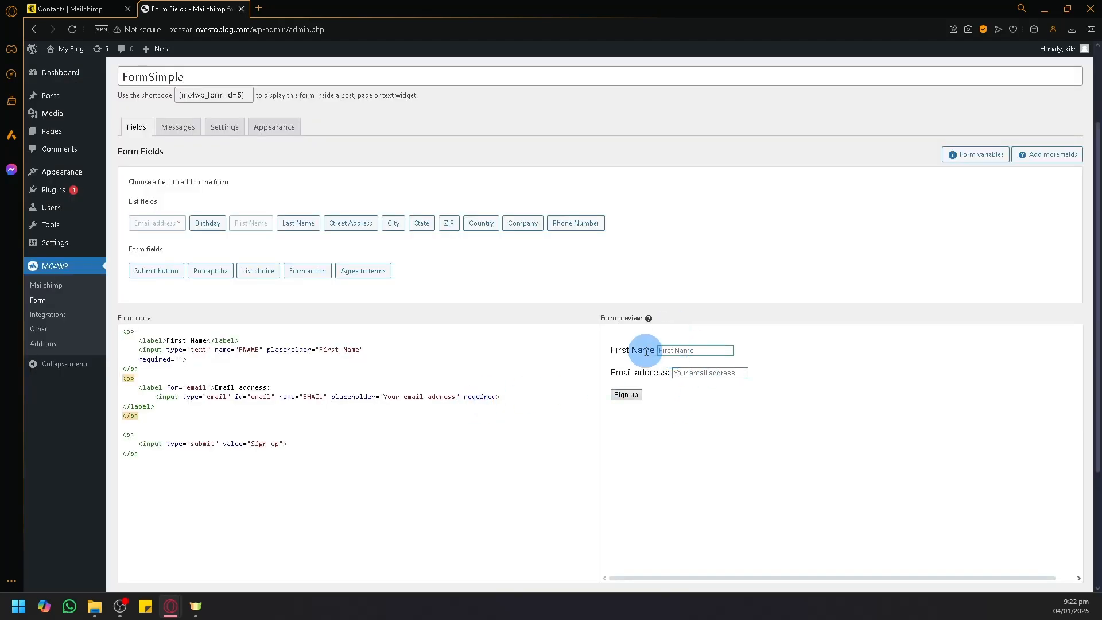
# Step: Add a required Last Name field with placeholder 'Last Name' to FormSimple
pyautogui.click(328, 279)
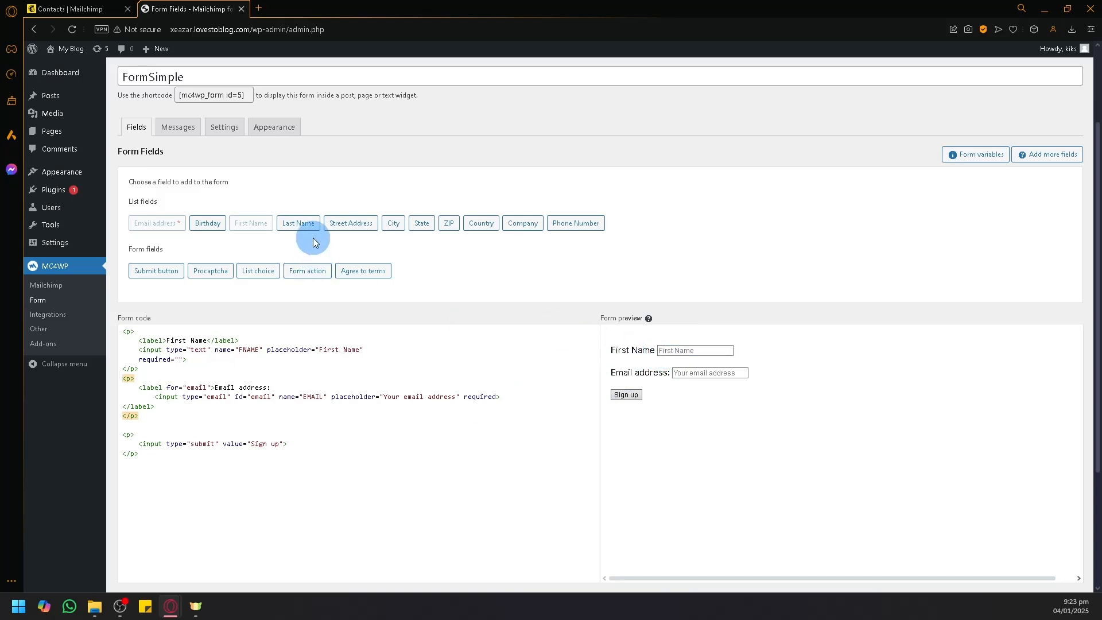
pyautogui.click(301, 225)
pyautogui.click(480, 279)
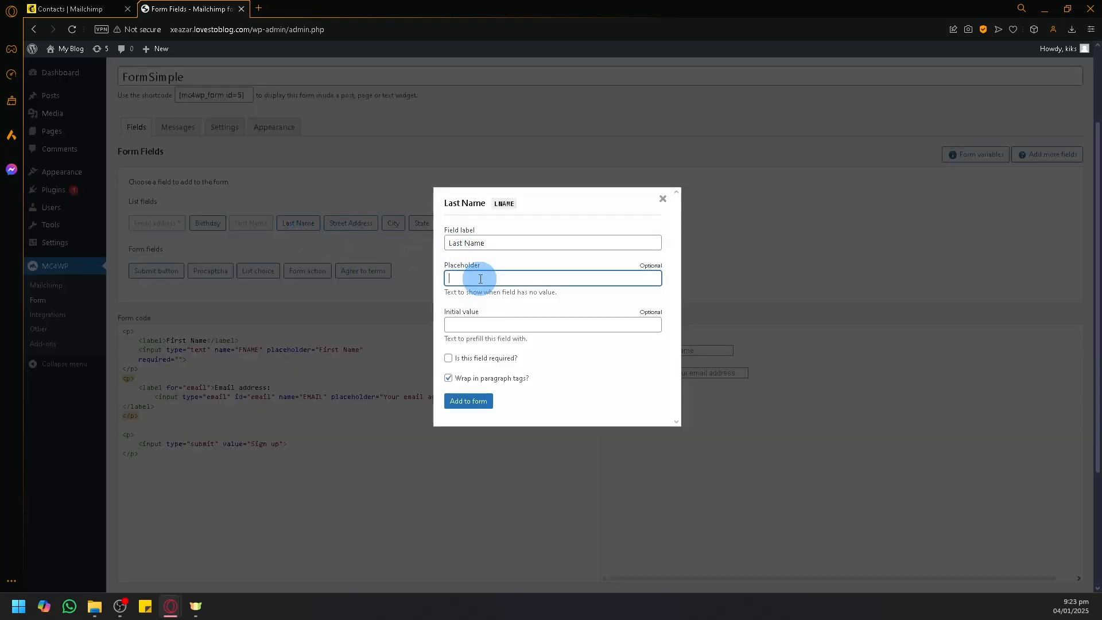
pyautogui.write('Last Name')
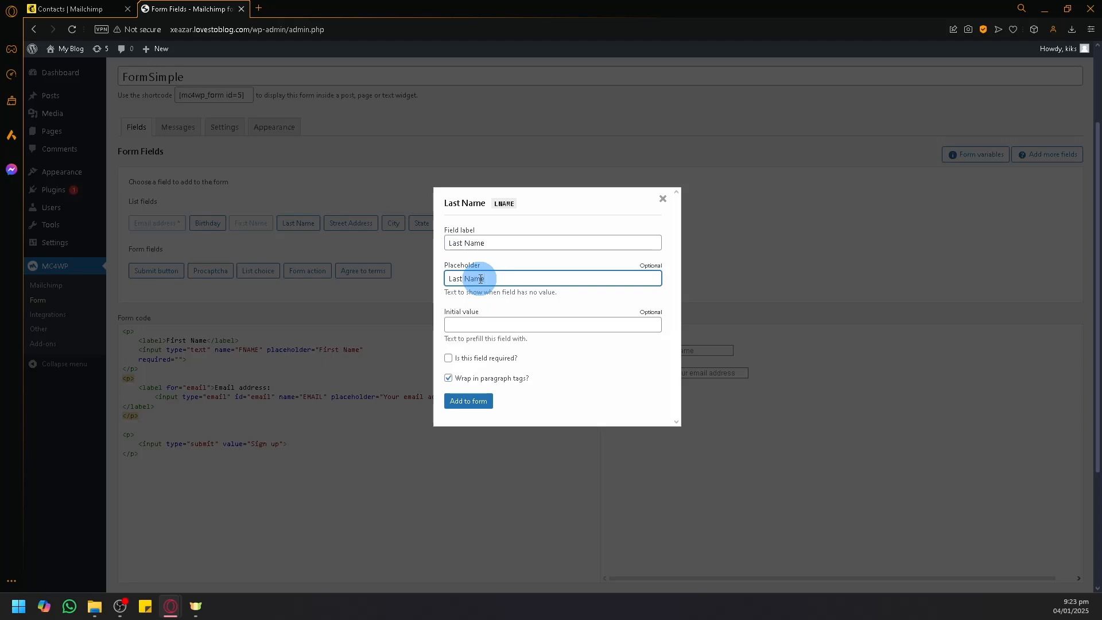
pyautogui.click(447, 359)
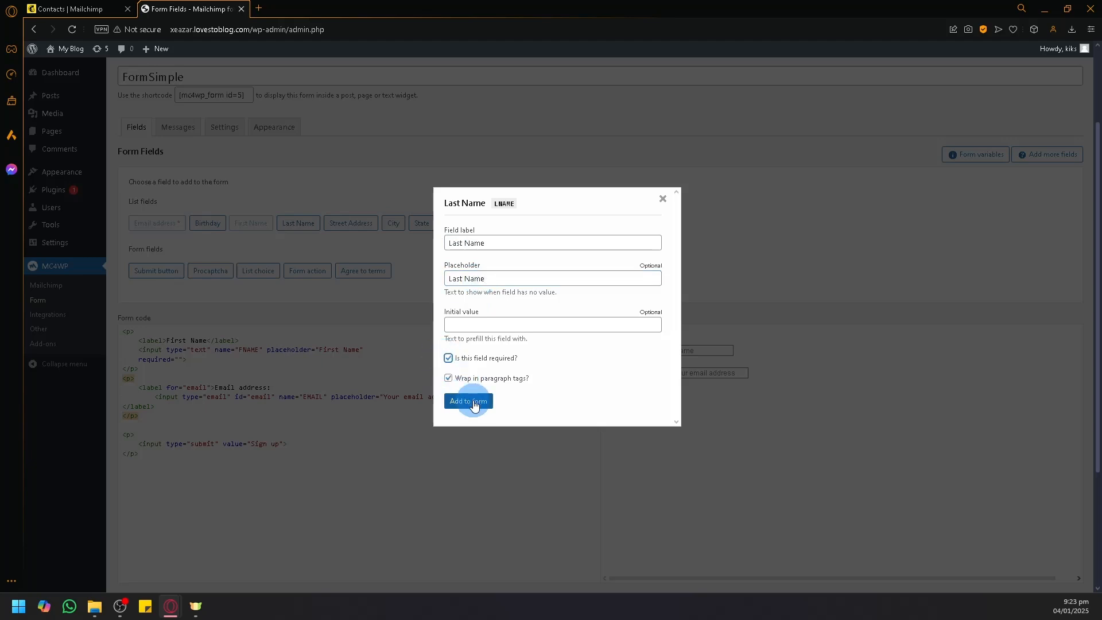
pyautogui.click(469, 401)
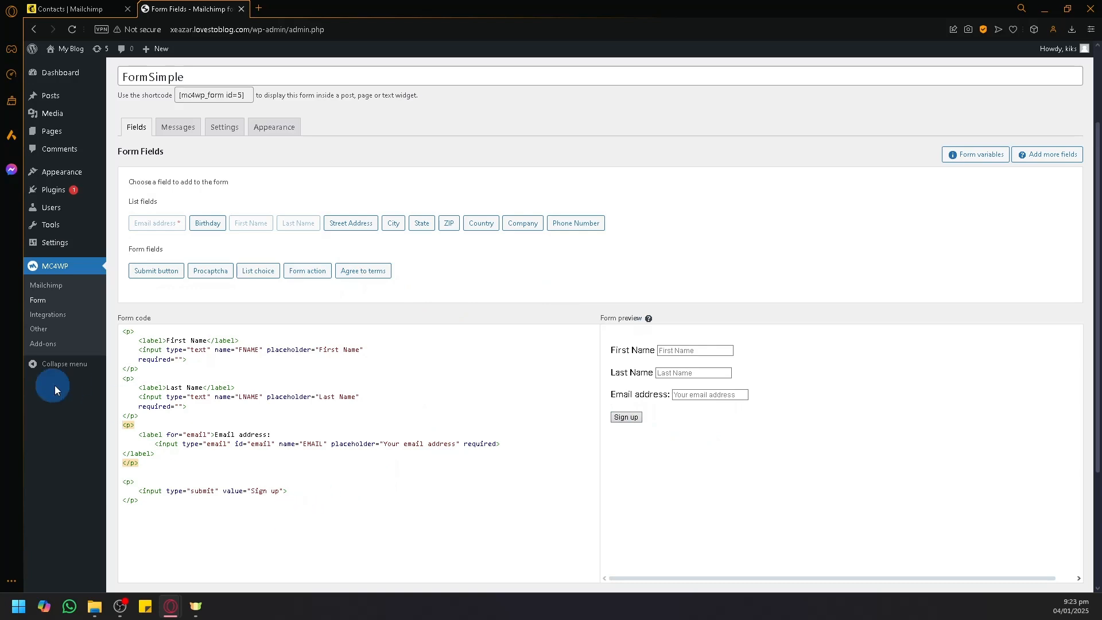
# Step: Place the caret below the email paragraph in the form code and open the Messages settings
pyautogui.rightClick(147, 373)
pyautogui.click(283, 469)
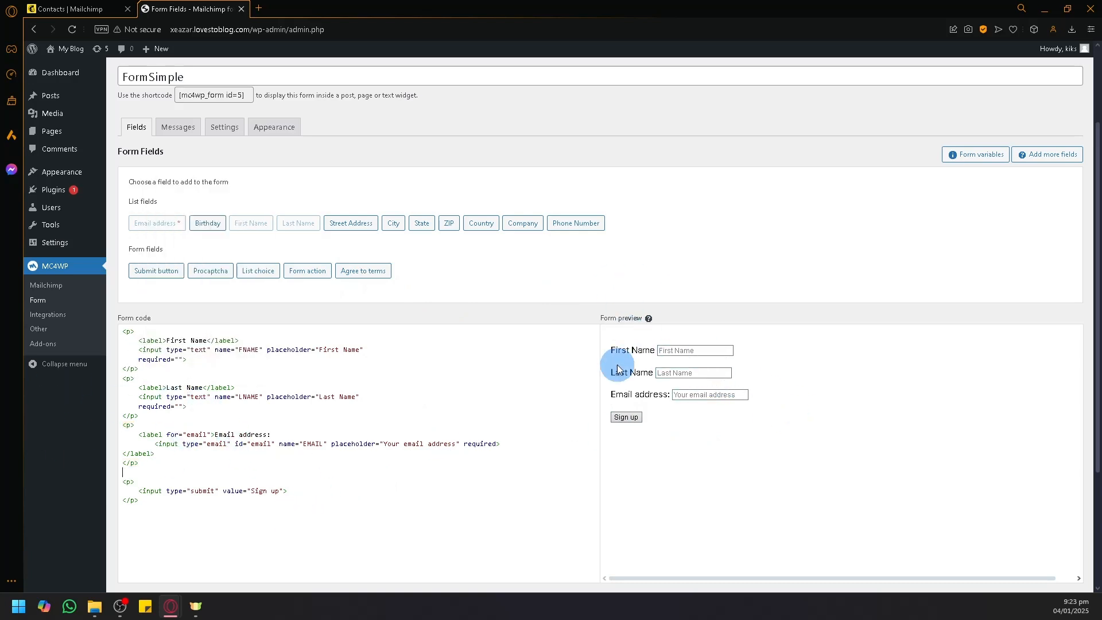
pyautogui.click(181, 128)
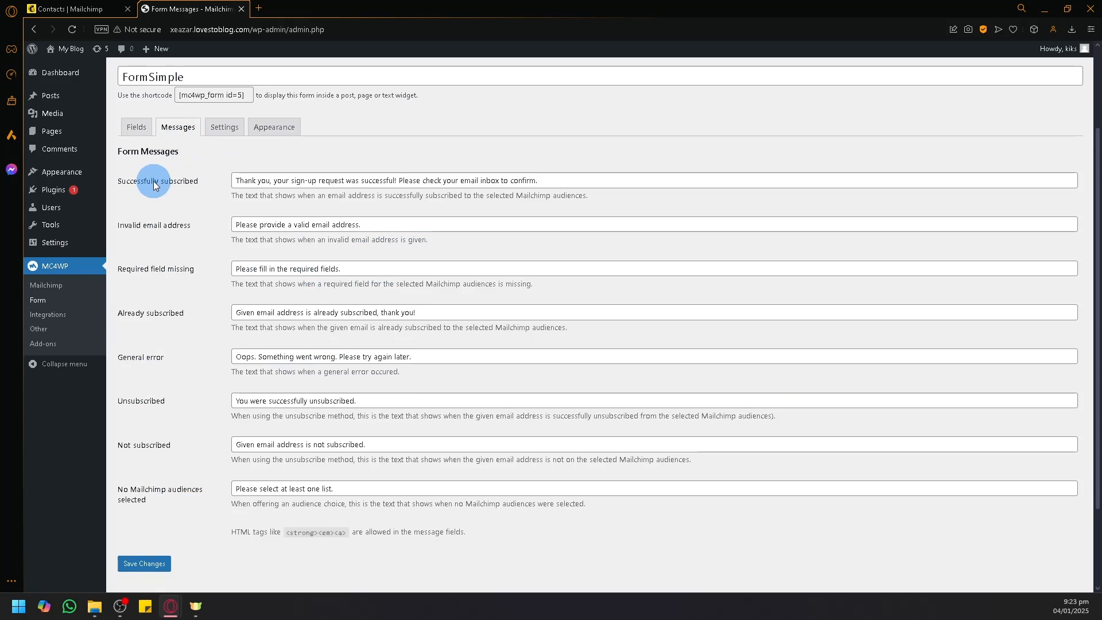
# Step: Review the Invalid email address message under Messages, then bring up FormSimple's Mailchimp Settings
pyautogui.click(181, 223)
pyautogui.tripleClick(401, 224)
pyautogui.click(382, 225)
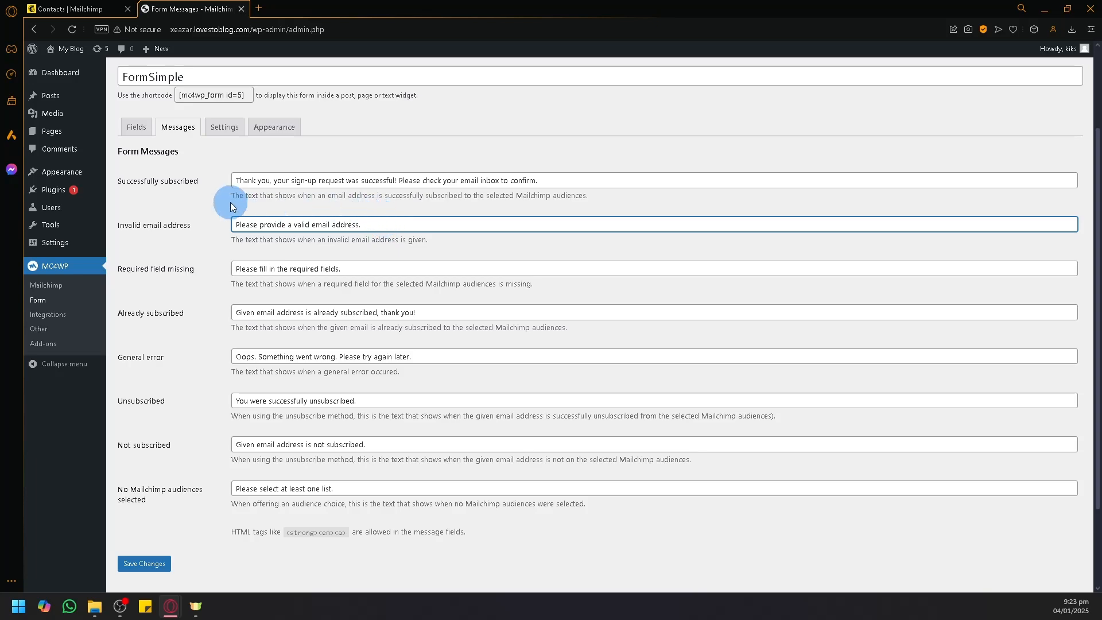
pyautogui.scroll(-3, 494, 322)
pyautogui.scroll(3, 497, 345)
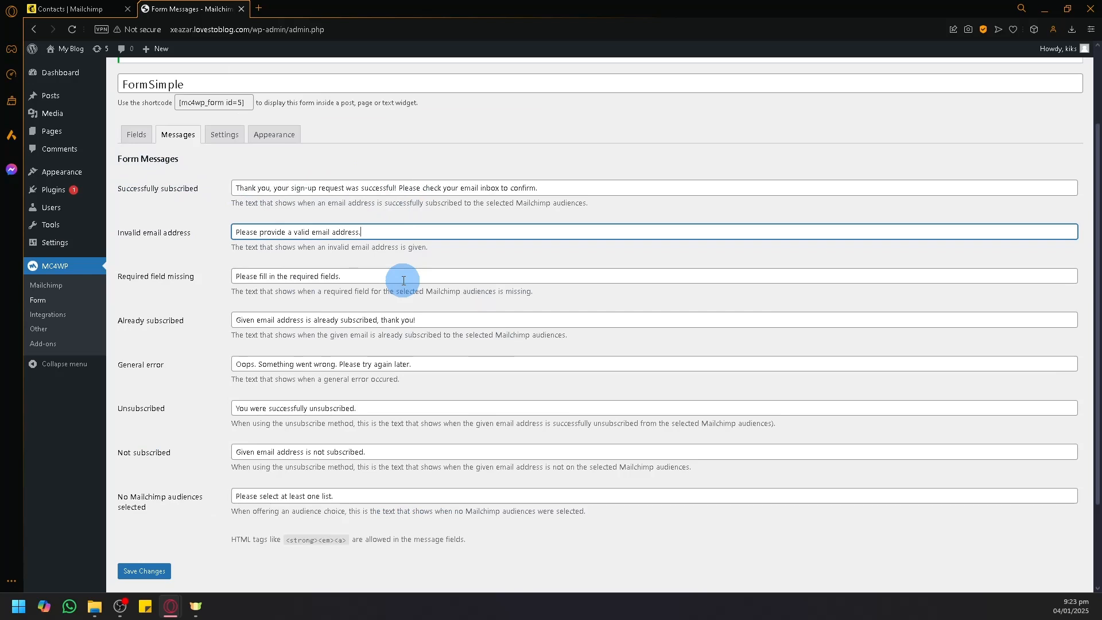
pyautogui.click(237, 138)
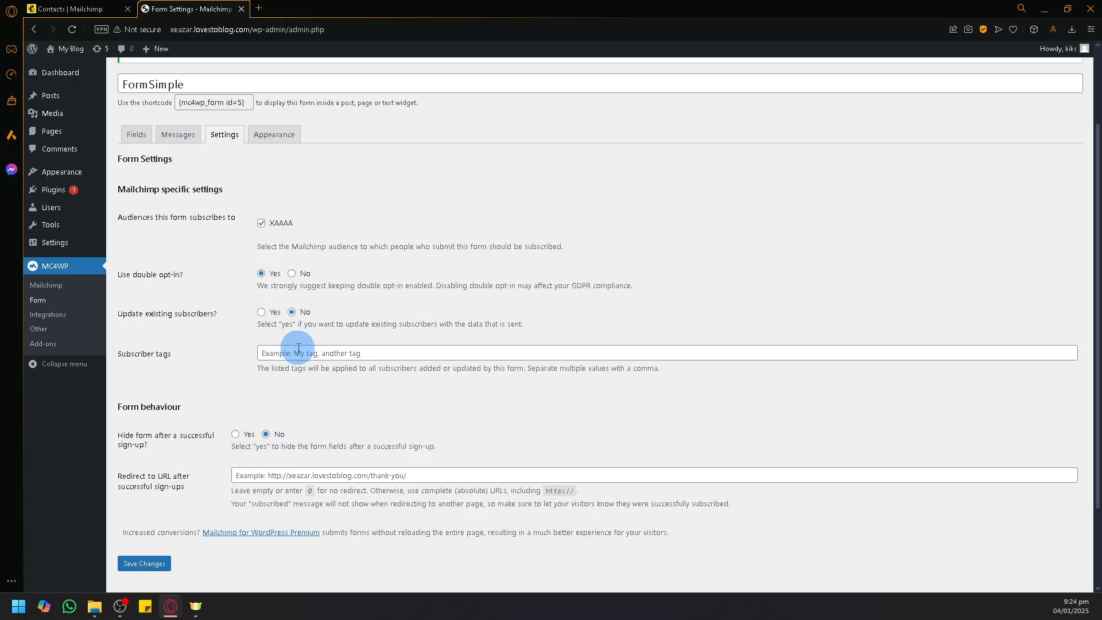
# Step: Change FormSimple's Appearance Form Style to Dark Theme and save the changes
pyautogui.click(267, 134)
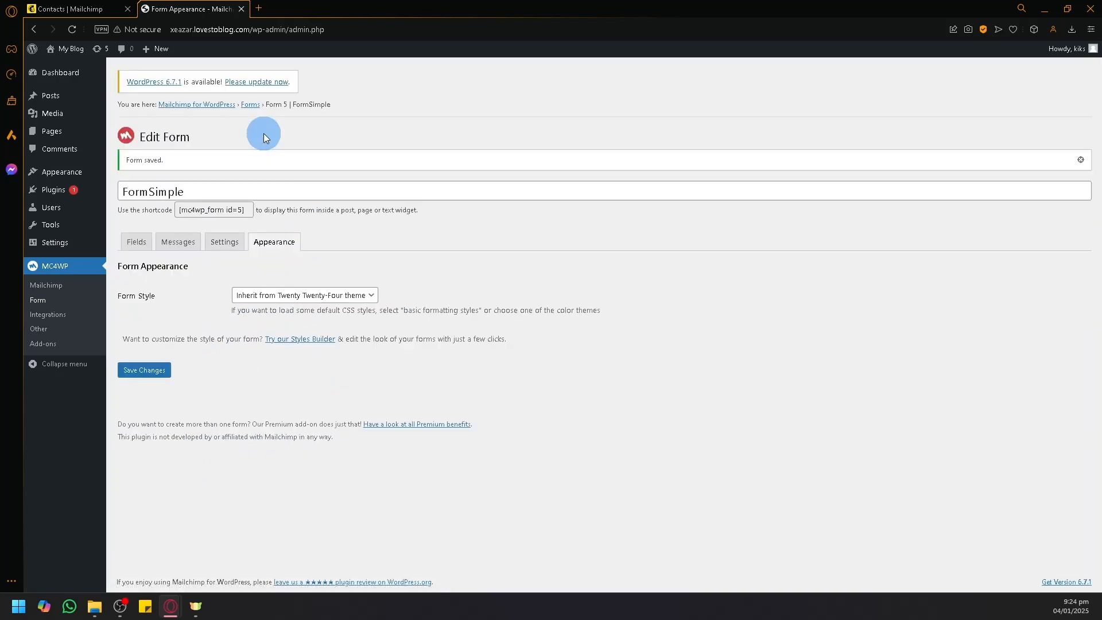
pyautogui.click(324, 296)
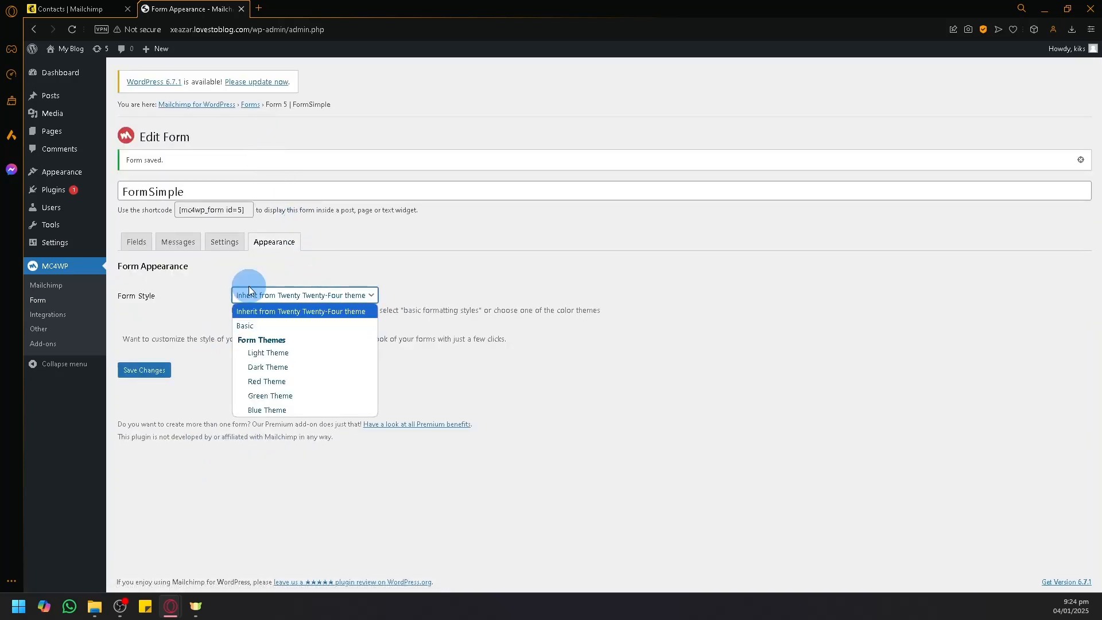
pyautogui.click(285, 368)
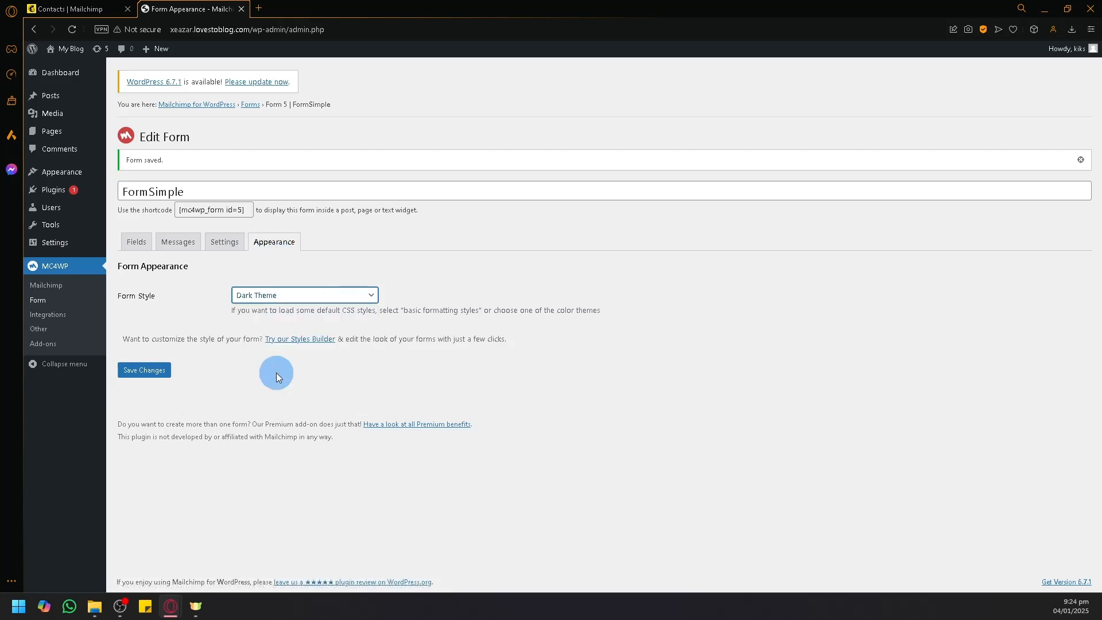
pyautogui.click(161, 376)
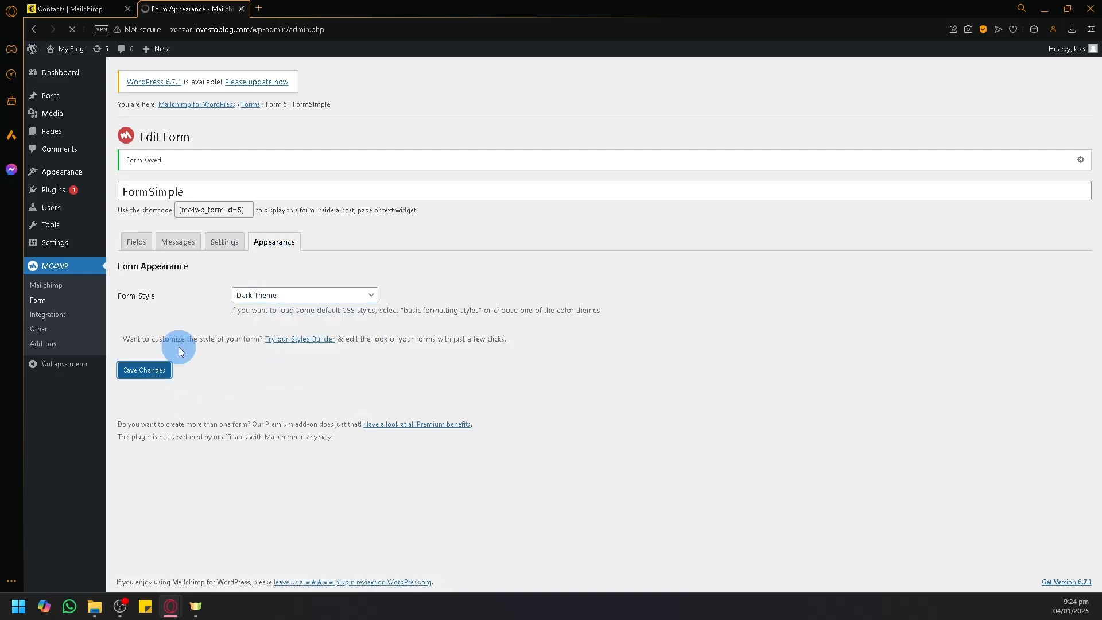
# Step: Check the restyled preview in Fields and select the [mc4wp_form id=5] shortcode for copying
pyautogui.click(152, 244)
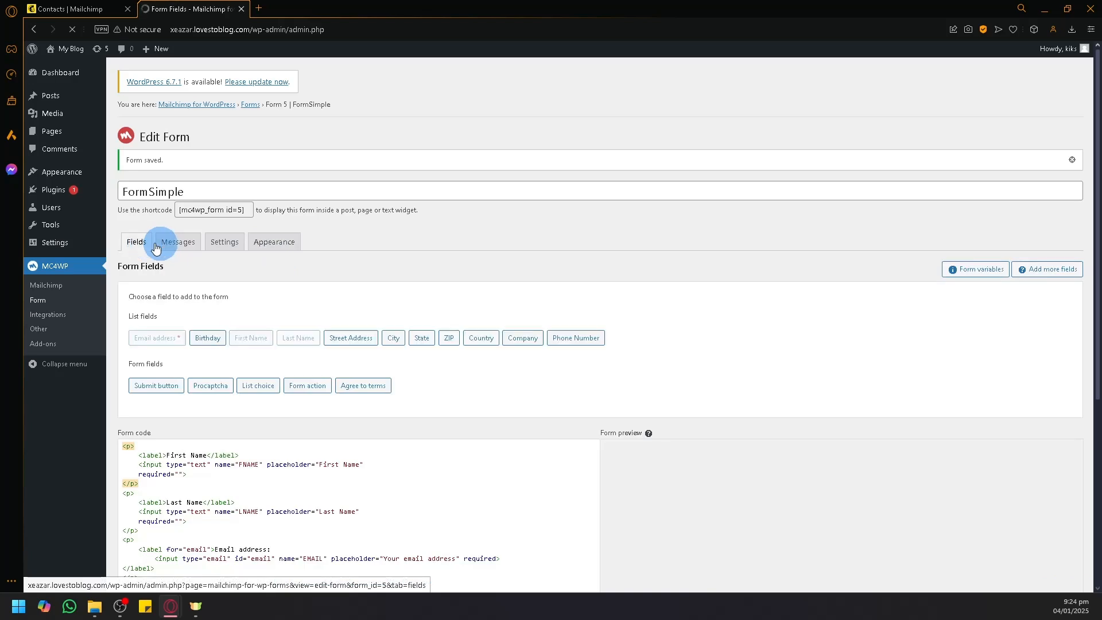
pyautogui.scroll(-2, 706, 401)
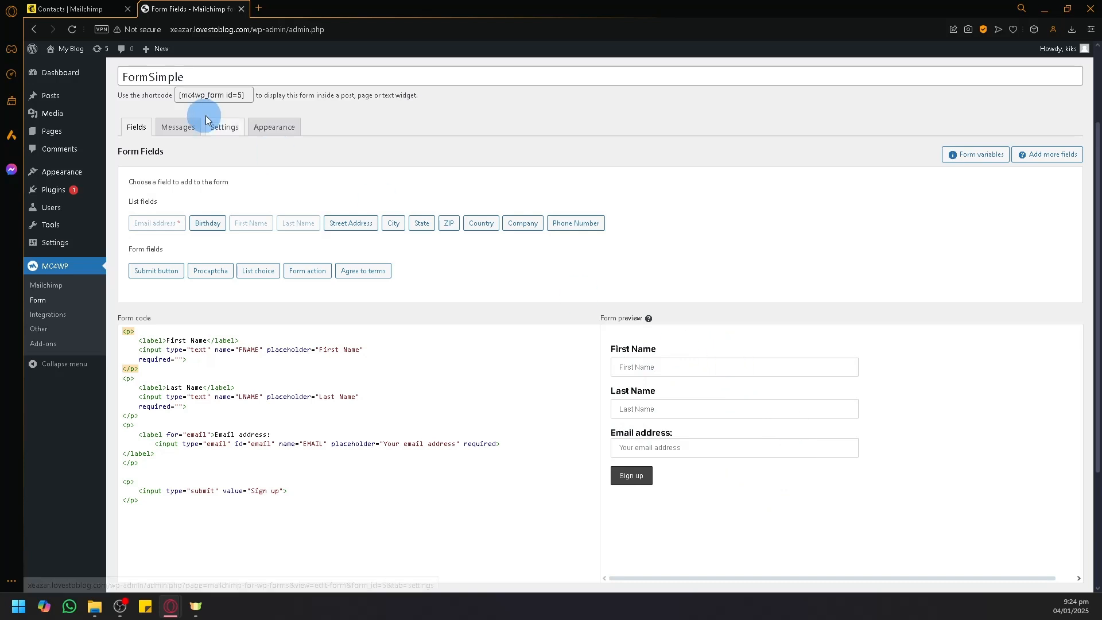
pyautogui.scroll(2, 195, 149)
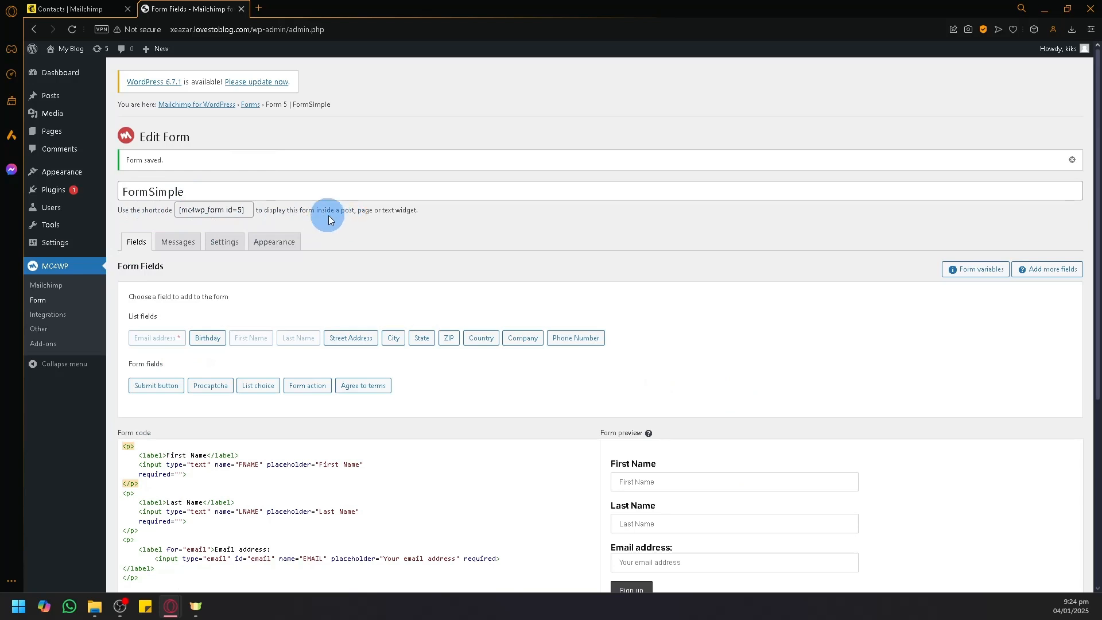
pyautogui.moveTo(246, 212); pyautogui.dragTo(166, 208)
pyautogui.hotkey('ctrl', 'c')
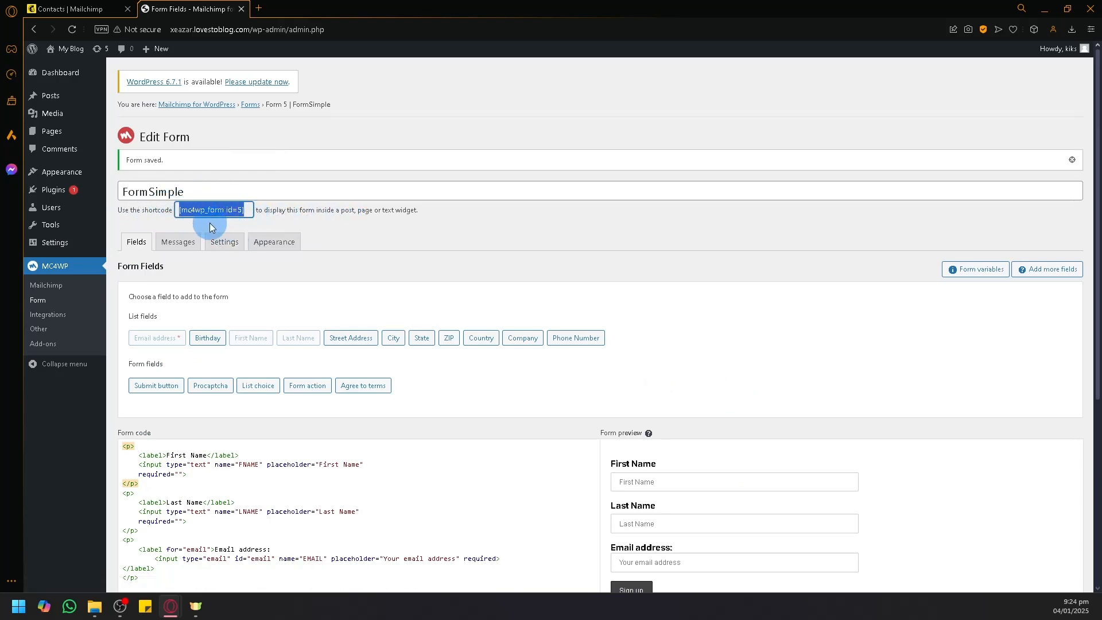
pyautogui.moveTo(49, 98)
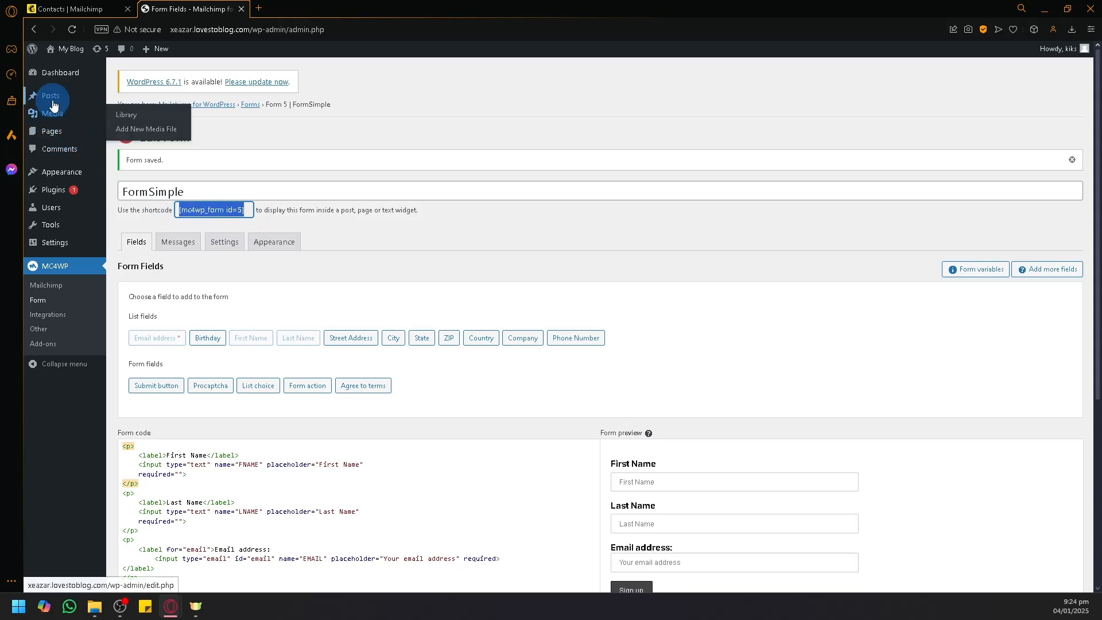
# Step: Open Sample Page in the block editor and dismiss the welcome guide
pyautogui.click(60, 136)
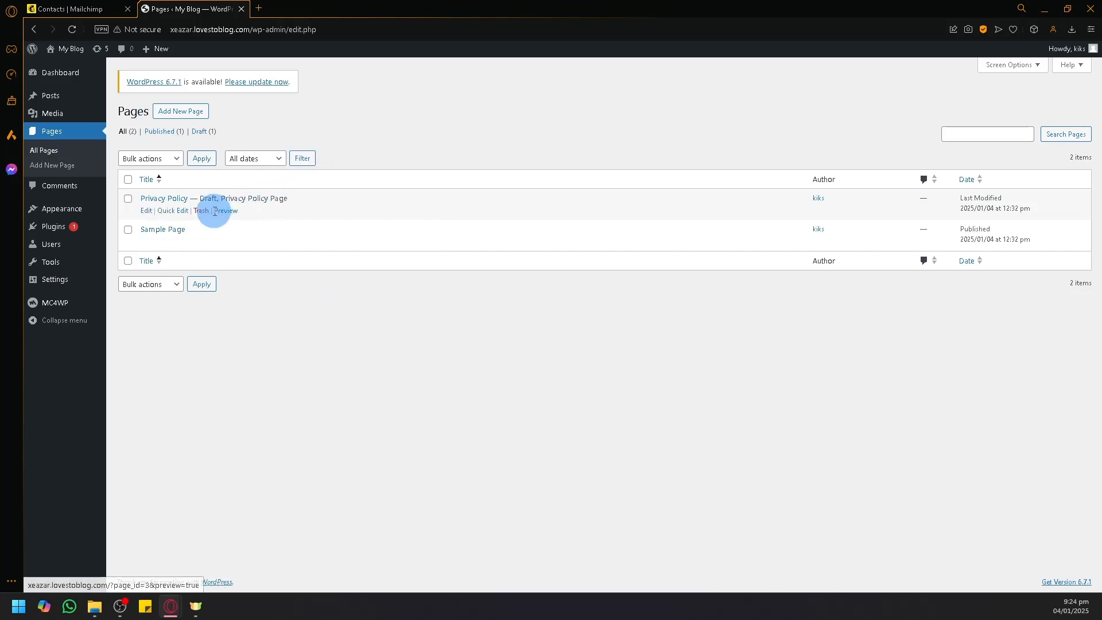
pyautogui.click(178, 231)
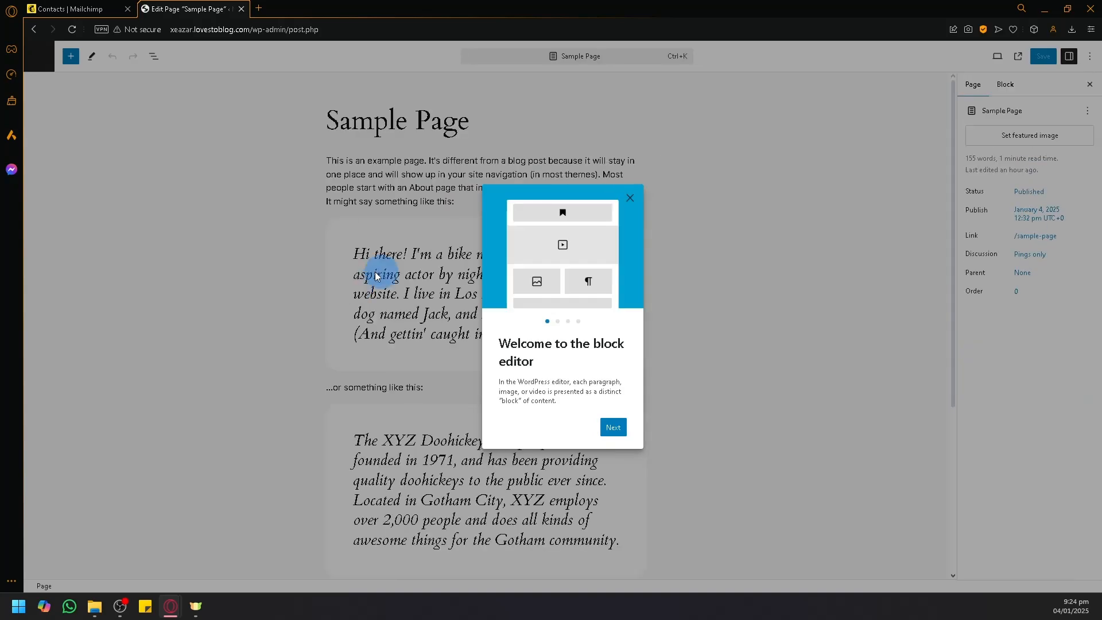
pyautogui.click(630, 199)
# Step: Paste [mc4wp_form id=5] as a Shortcode block after the last paragraph and save the page
pyautogui.scroll(-5, 602, 228)
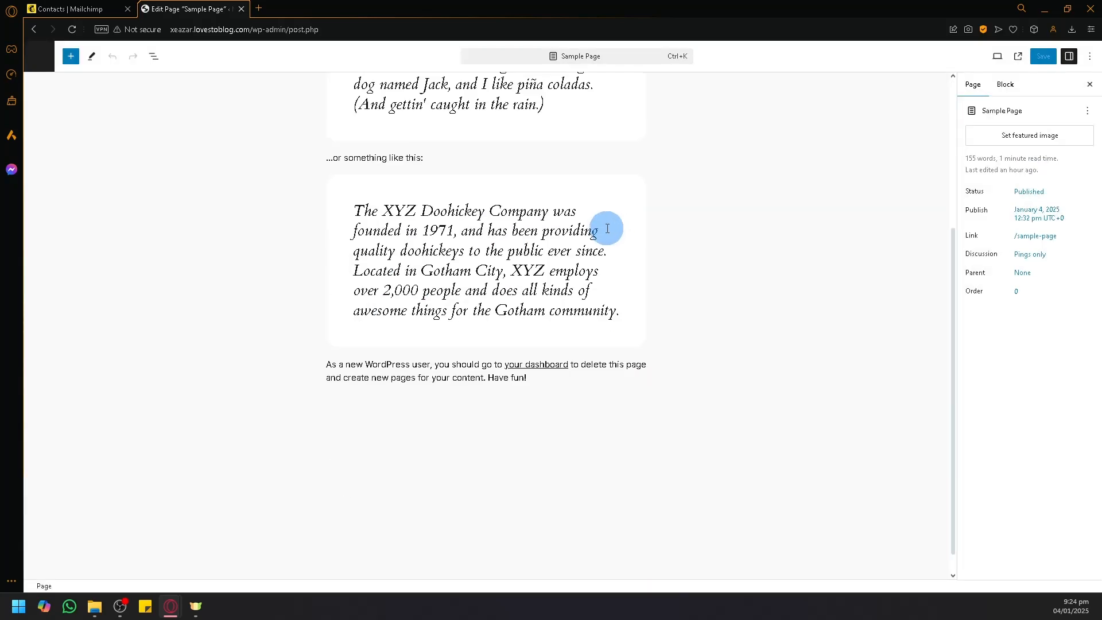
pyautogui.click(458, 420)
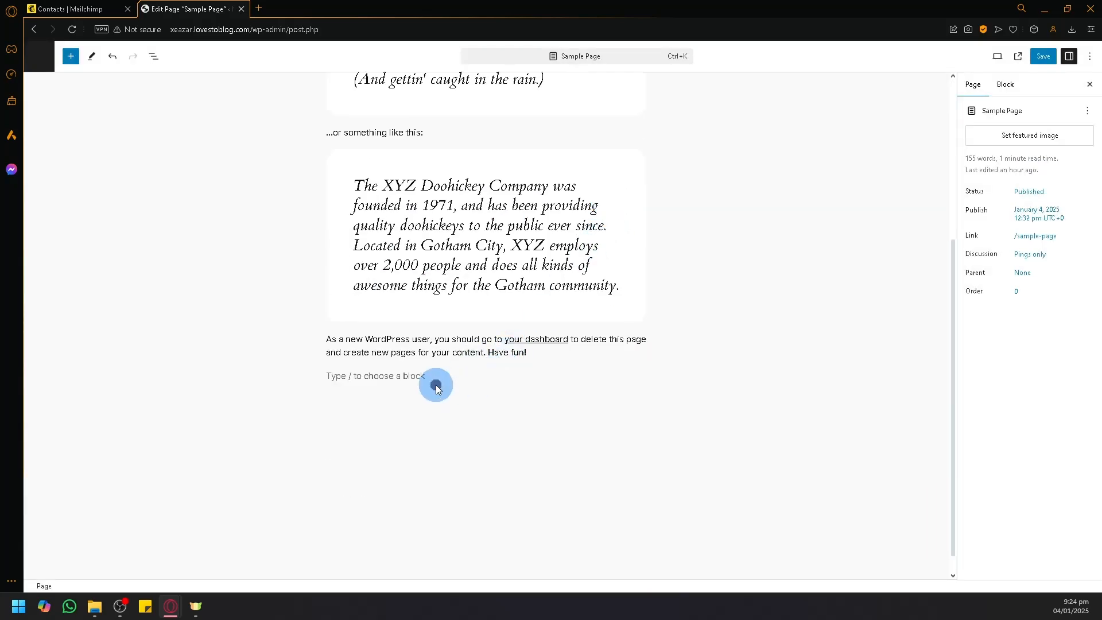
pyautogui.click(402, 380)
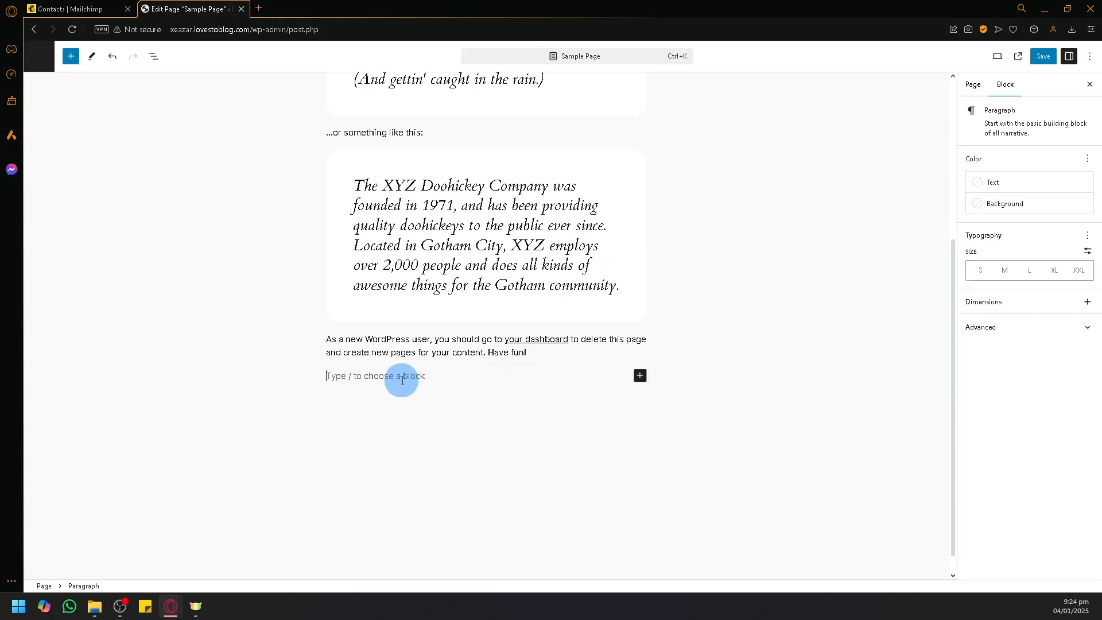
pyautogui.hotkey('ctrl', 'v')
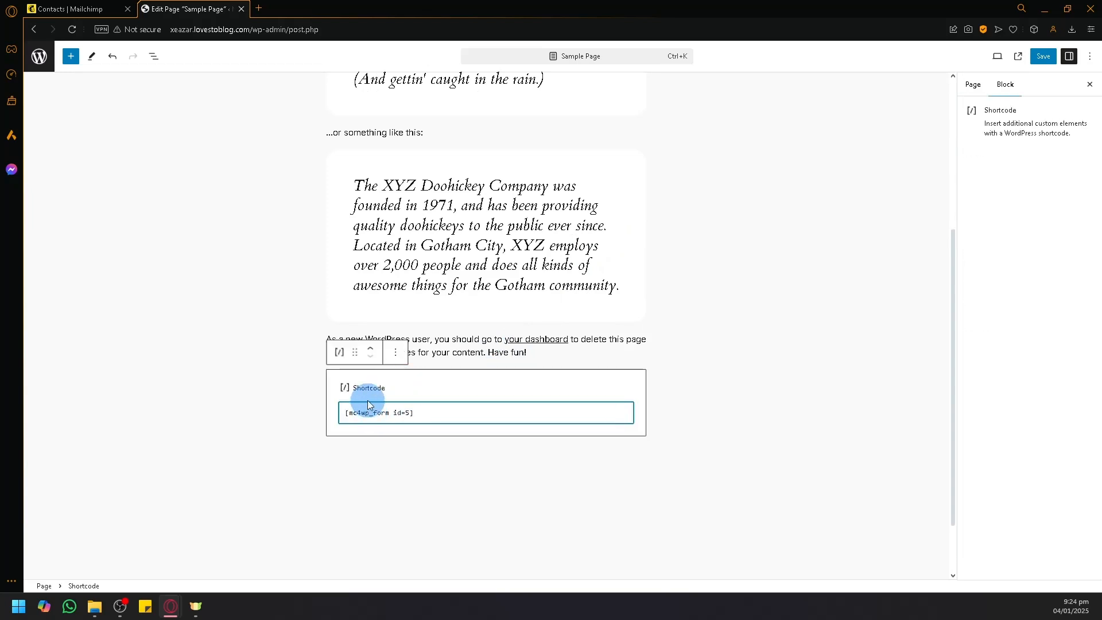
pyautogui.click(433, 467)
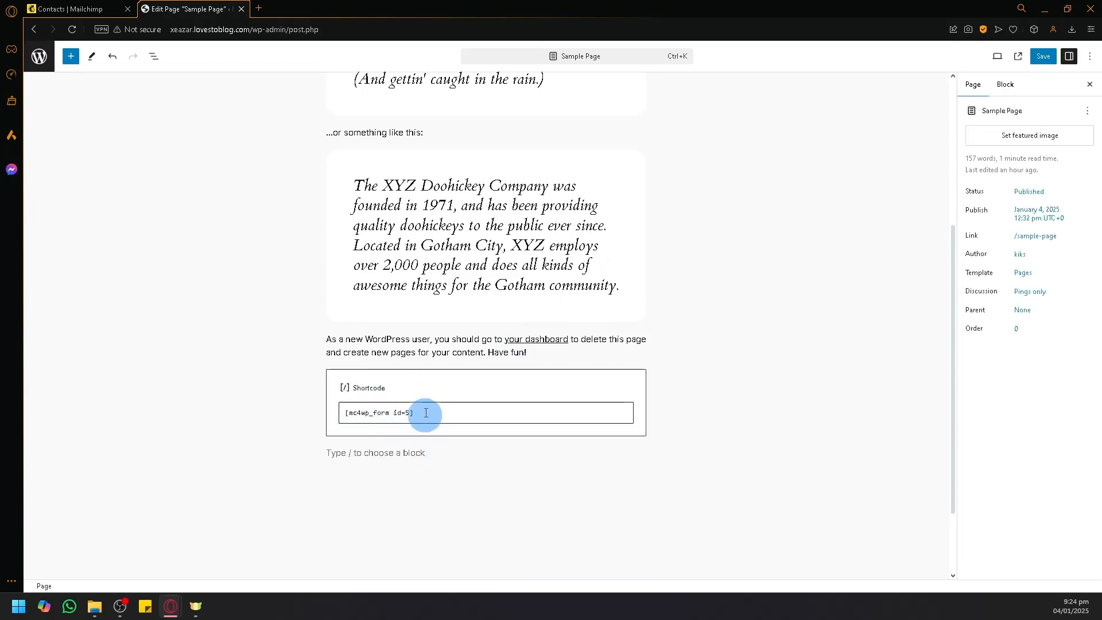
pyautogui.click(379, 426)
pyautogui.click(391, 353)
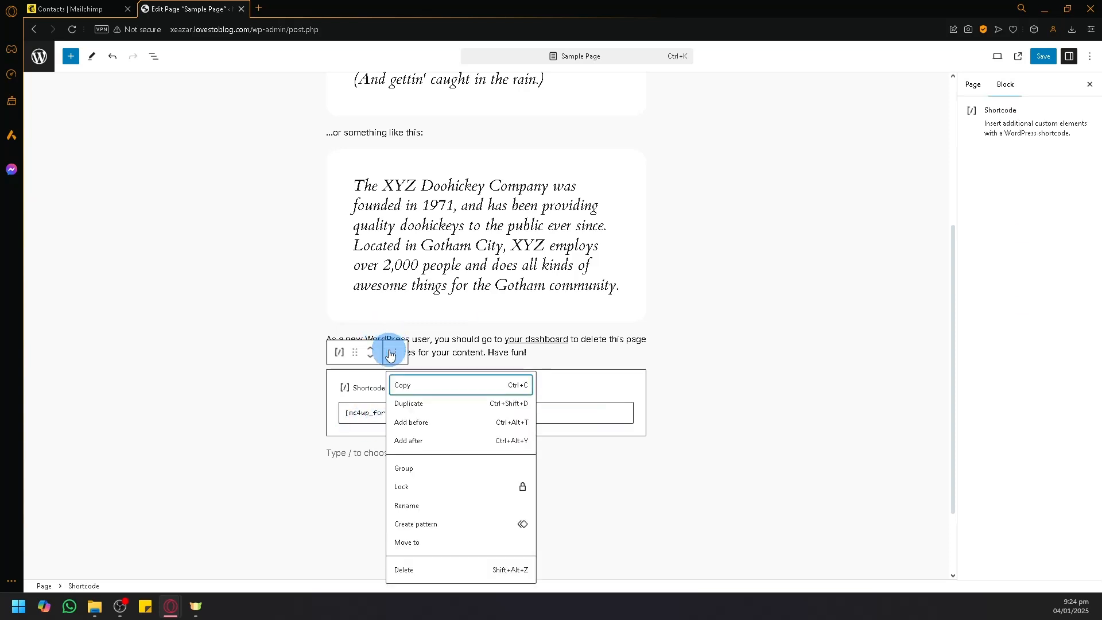
pyautogui.click(391, 353)
pyautogui.click(740, 344)
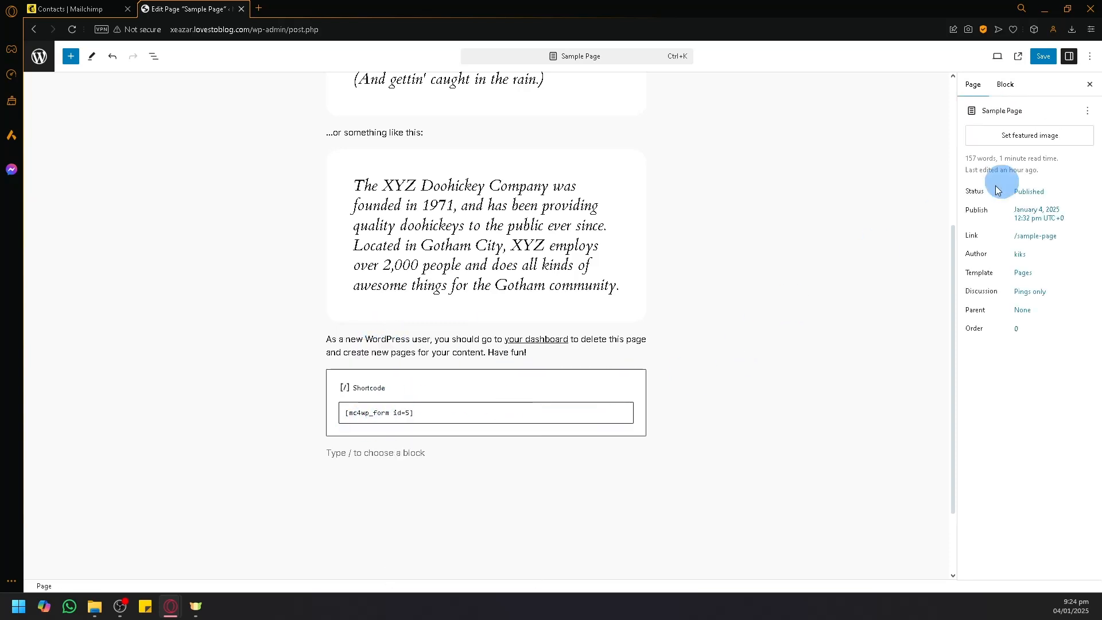
pyautogui.click(1043, 50)
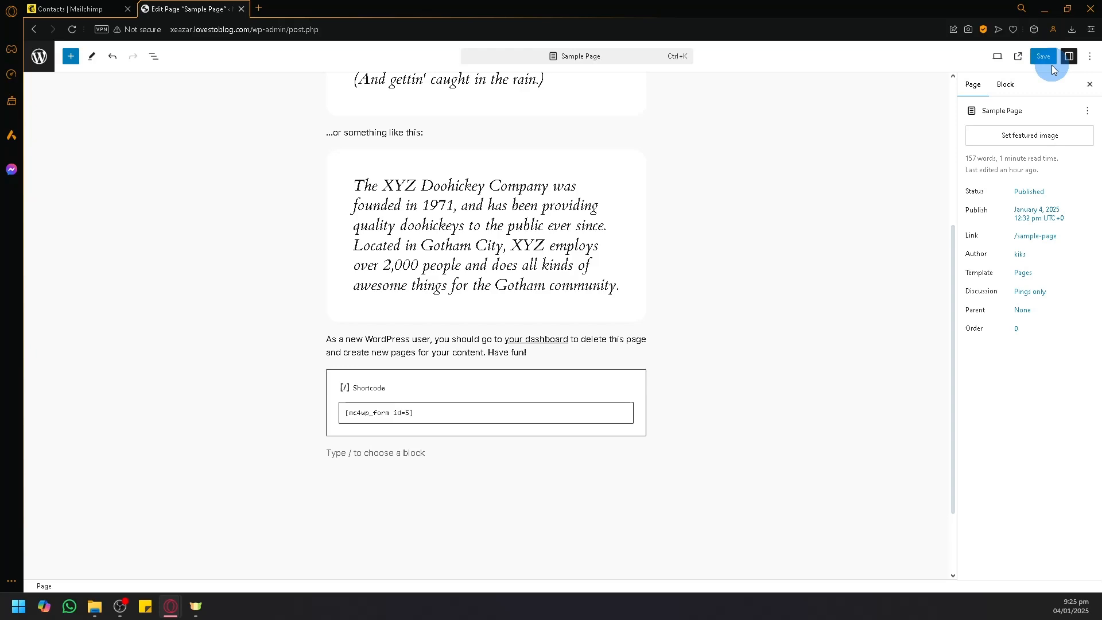
# Step: On the live Sample Page, fill the sign-up form with a test first name, last name and e-mail
pyautogui.click(1019, 56)
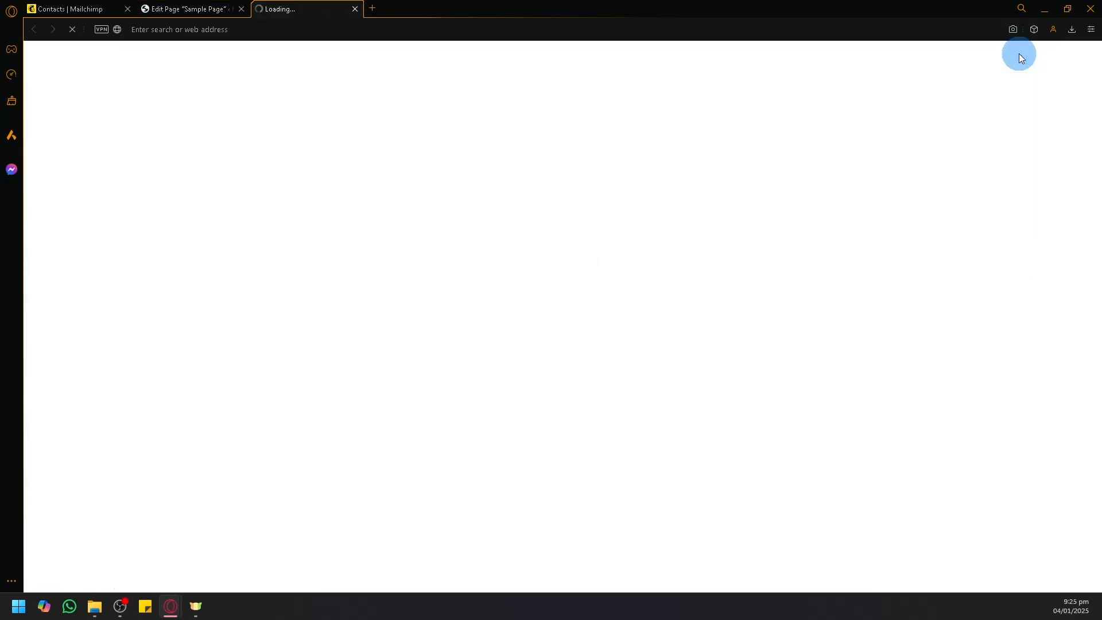
pyautogui.scroll(-9, 714, 221)
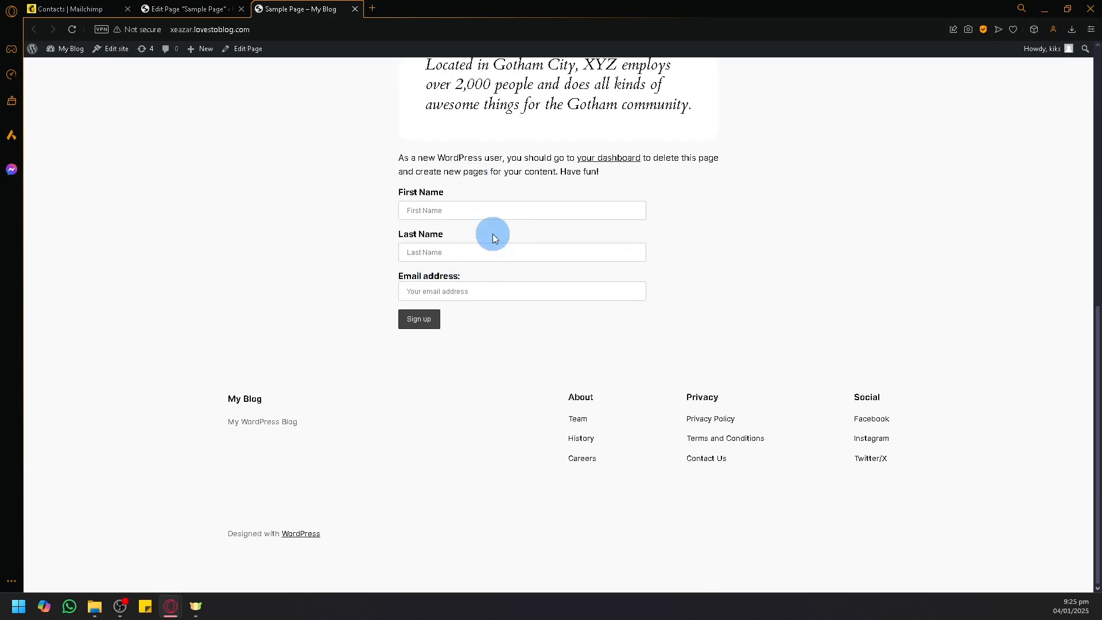
pyautogui.click(465, 211)
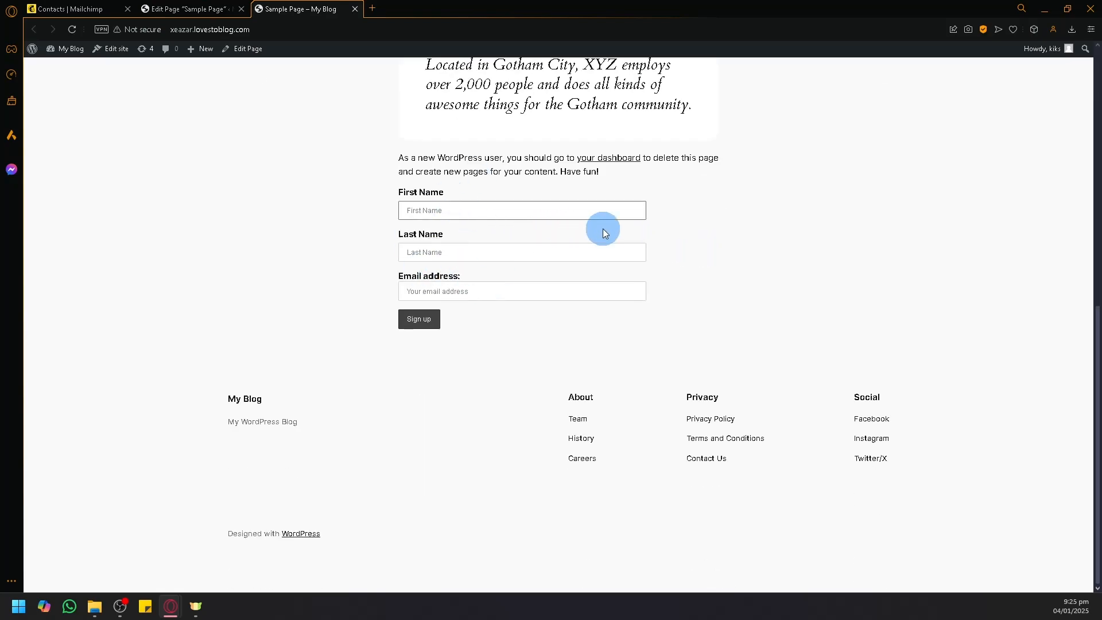
pyautogui.write('Hai')
pyautogui.press('Tab')
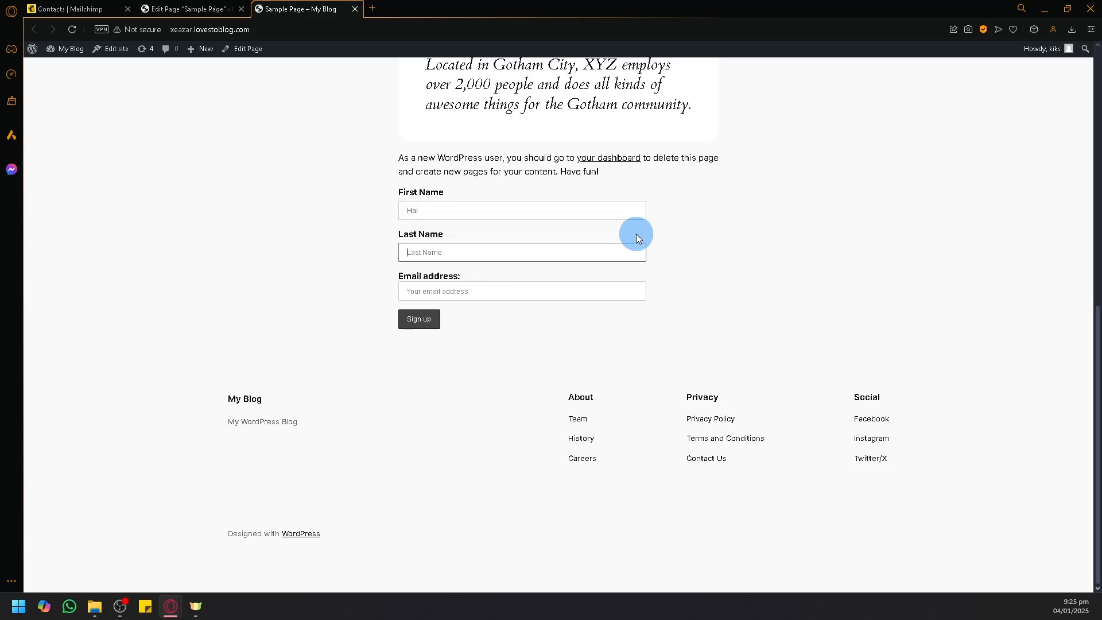
pyautogui.write('Haio')
pyautogui.press('Tab')
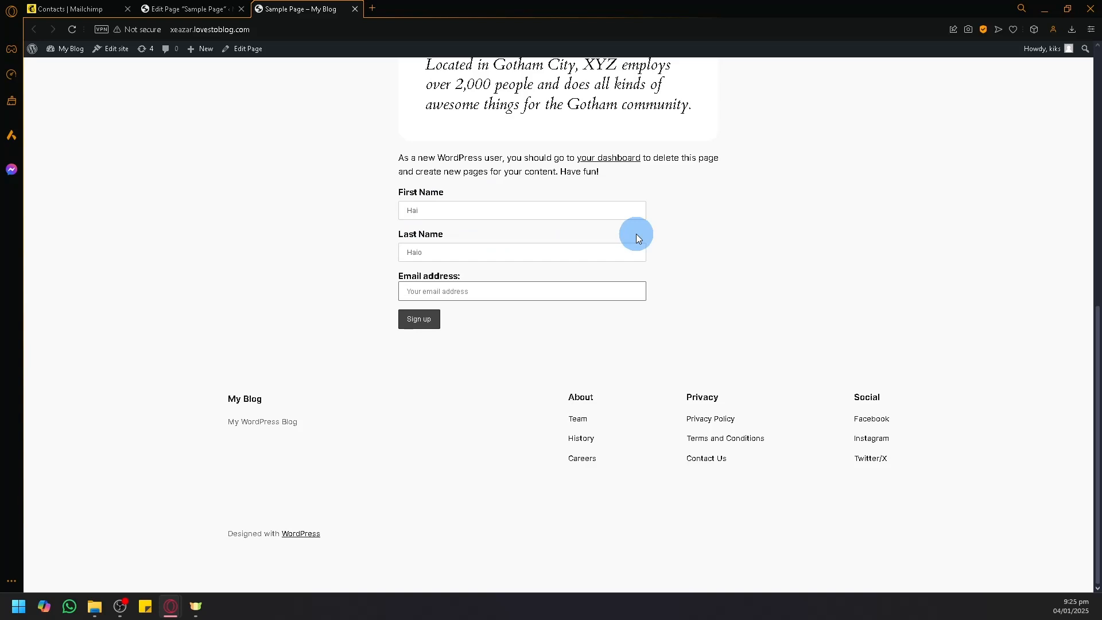
# Step: Submit the sign-up form and check its success message
pyautogui.click(406, 327)
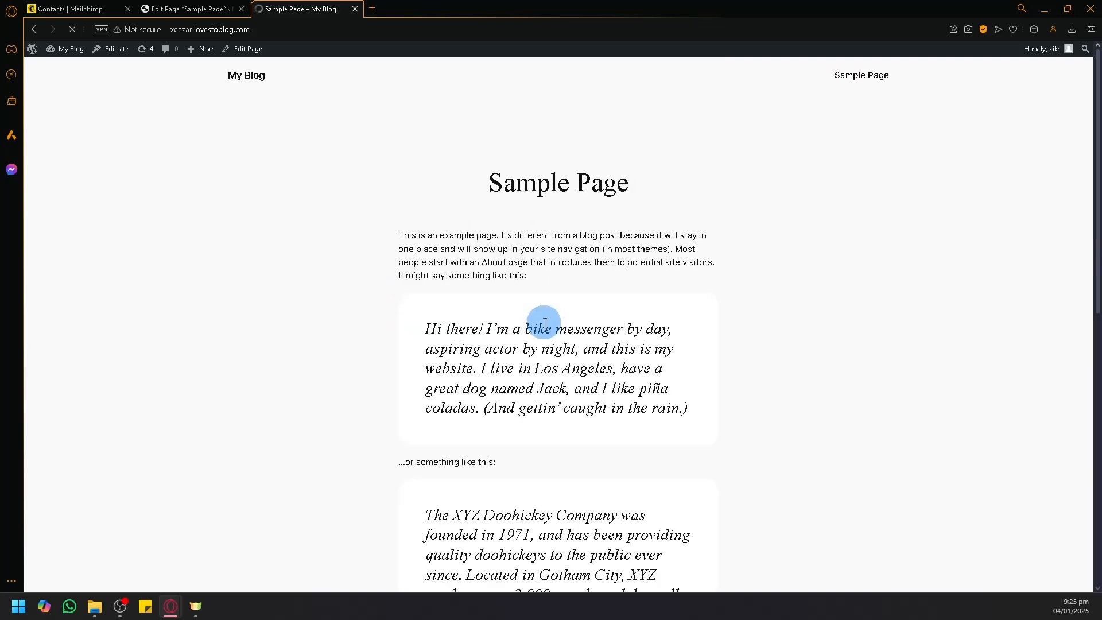
pyautogui.scroll(-8, 544, 323)
pyautogui.moveTo(393, 367); pyautogui.dragTo(535, 394)
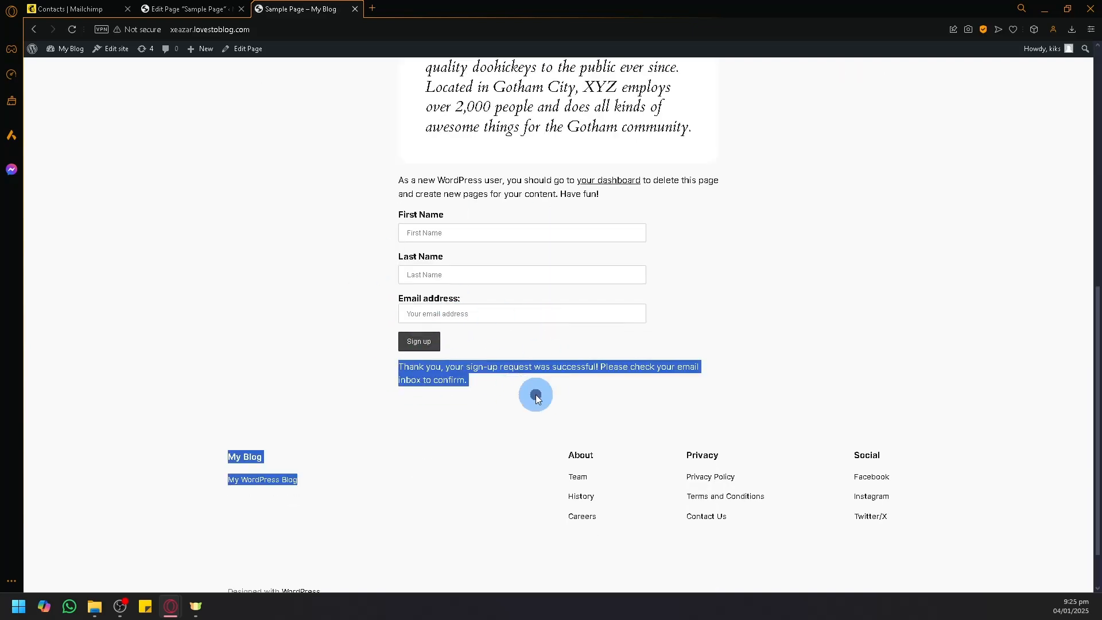
pyautogui.click(535, 394)
pyautogui.click(72, 8)
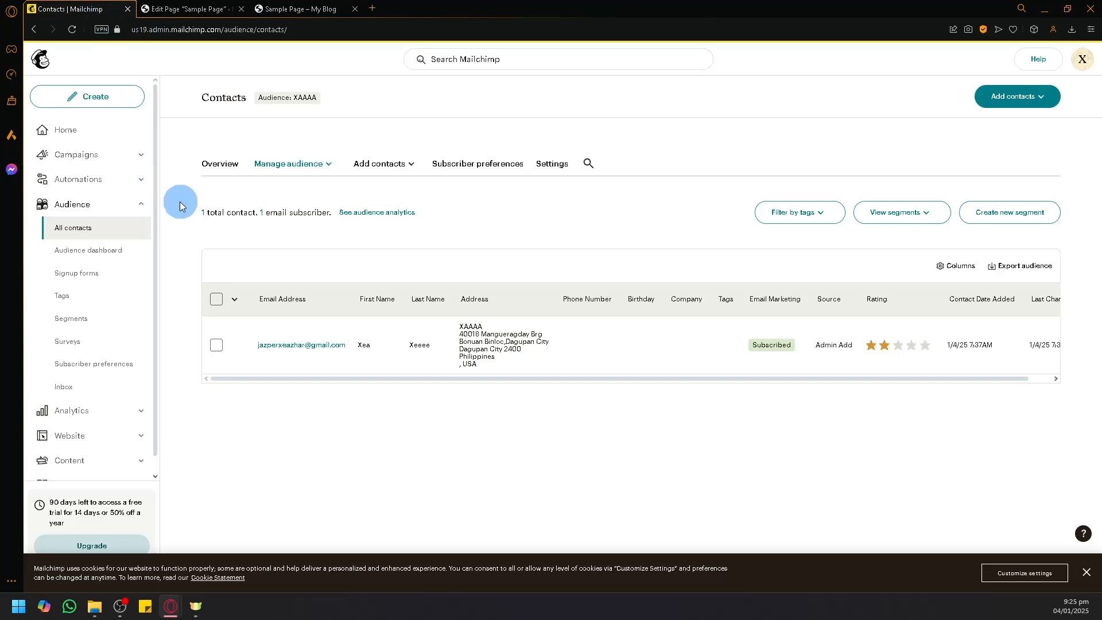
# Step: Reload Mailchimp's All contacts list to look for the new subscriber, then return to the live Sample Page
pyautogui.click(74, 30)
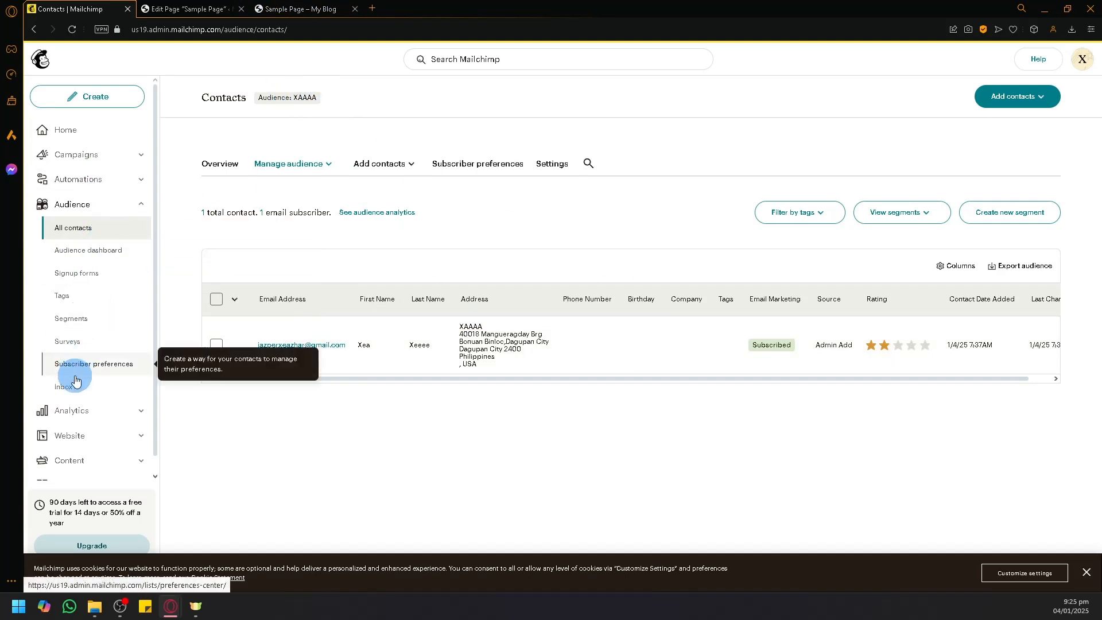
pyautogui.click(285, 5)
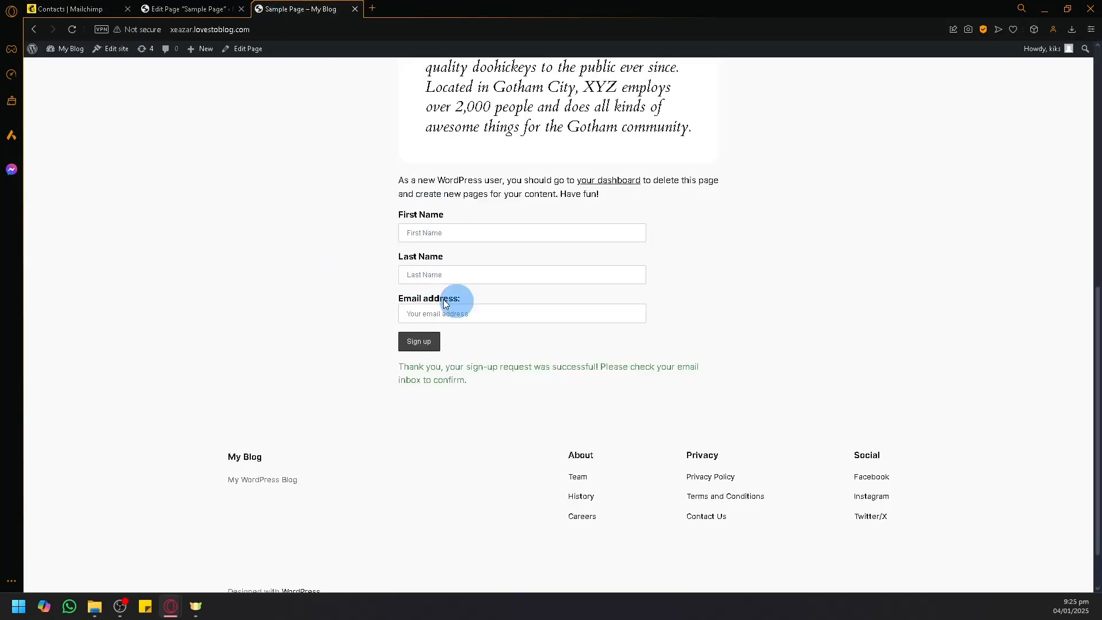
# Step: Switch back to the Sample Page editor and scroll to the [mc4wp_form id=5] Shortcode block
pyautogui.click(194, 9)
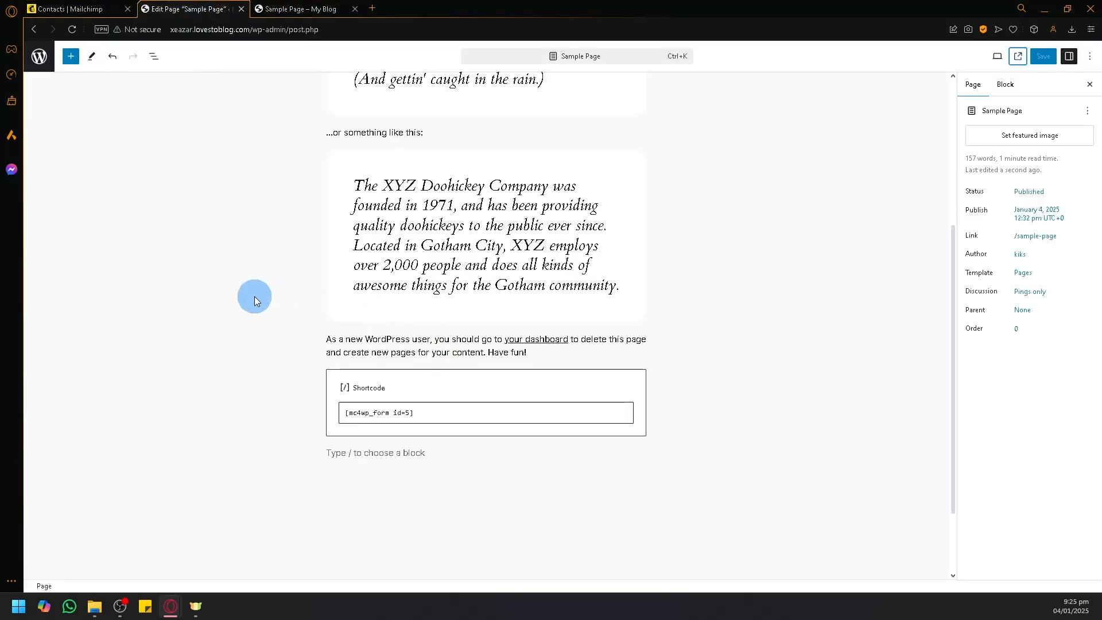
pyautogui.scroll(5, 258, 292)
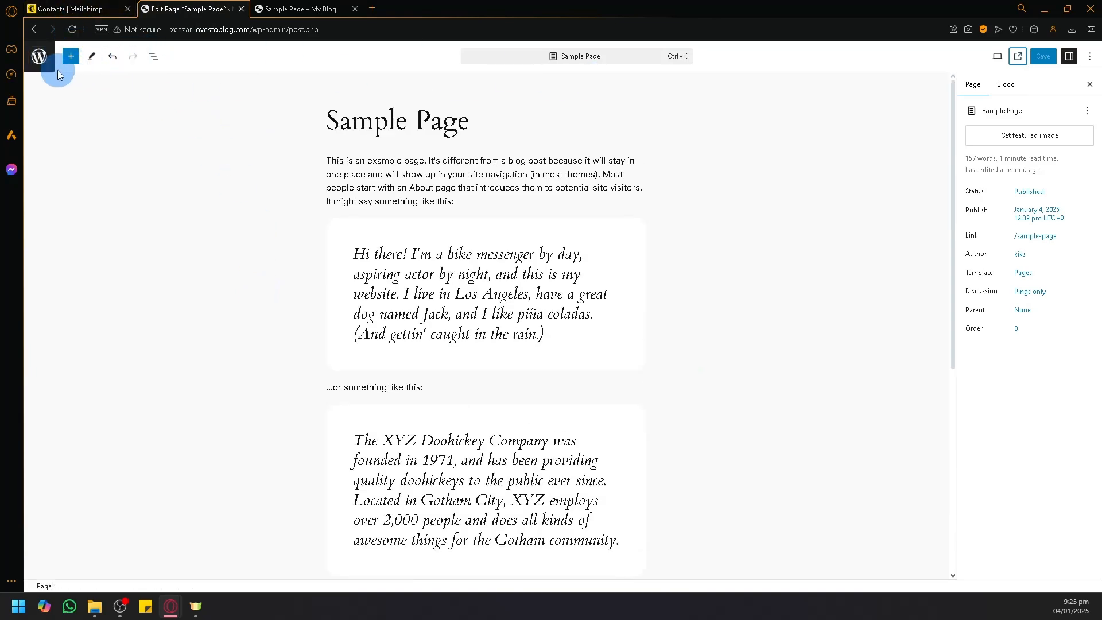
pyautogui.scroll(-5, 441, 254)
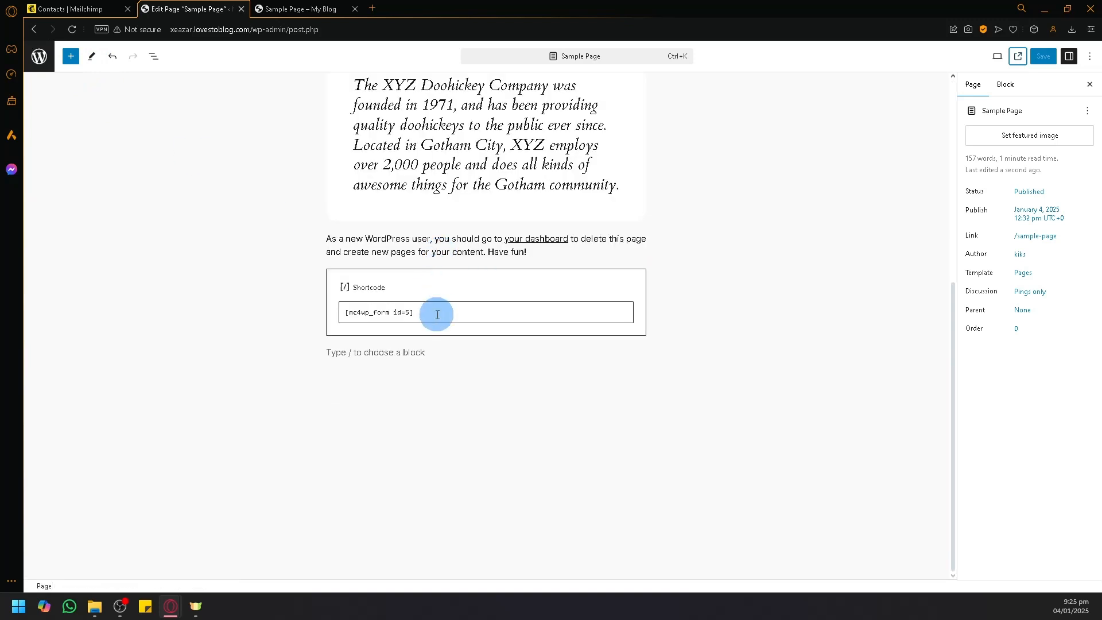